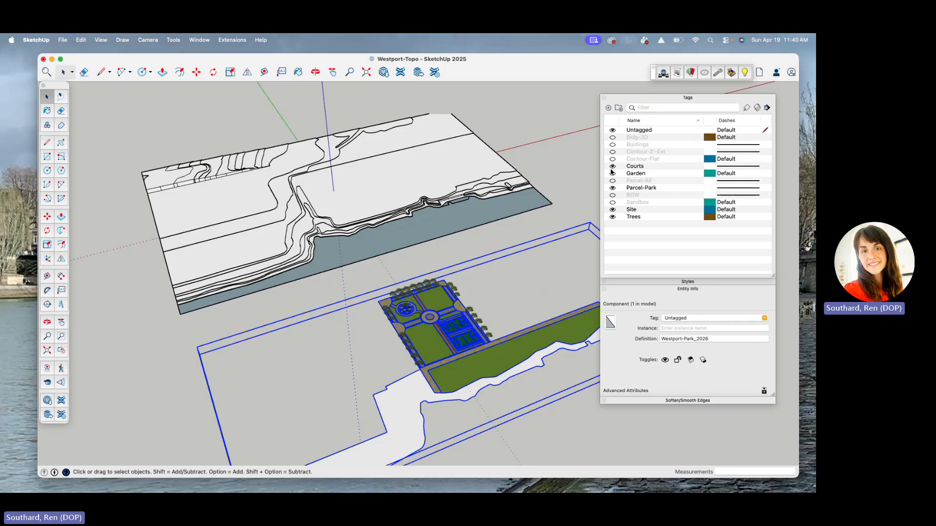
# Clear the park component's selection and delete the terrain model that lies over the separate site outline
pyautogui.click(456, 244)
pyautogui.moveTo(368, 195); pyautogui.dragTo(434, 163, button='middle')
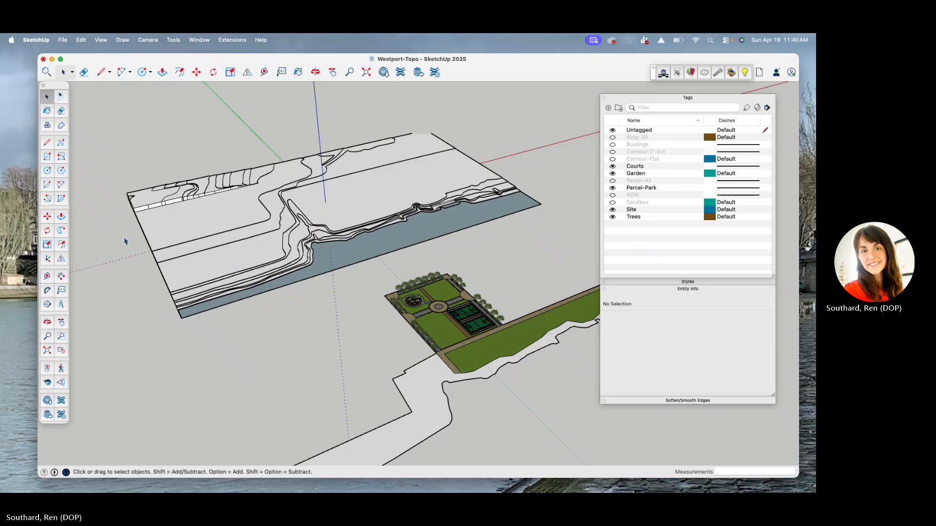
pyautogui.press('Delete')
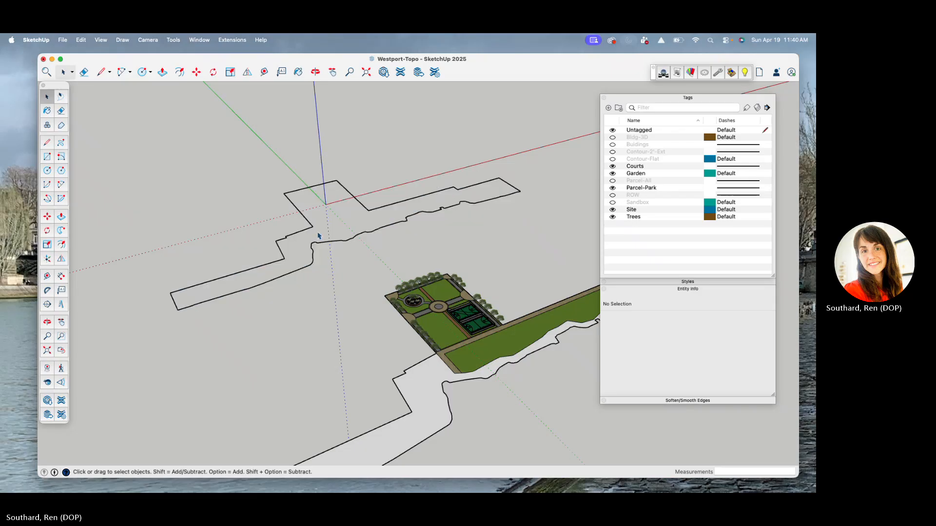
# Move the Westport-Park_2026 component by the corner of its plaza onto the matching corner of the site outline
pyautogui.moveTo(361, 291); pyautogui.dragTo(222, 331, button='middle')
pyautogui.scroll(3, 383, 273)
pyautogui.moveTo(406, 254); pyautogui.dragTo(442, 236, button='middle')
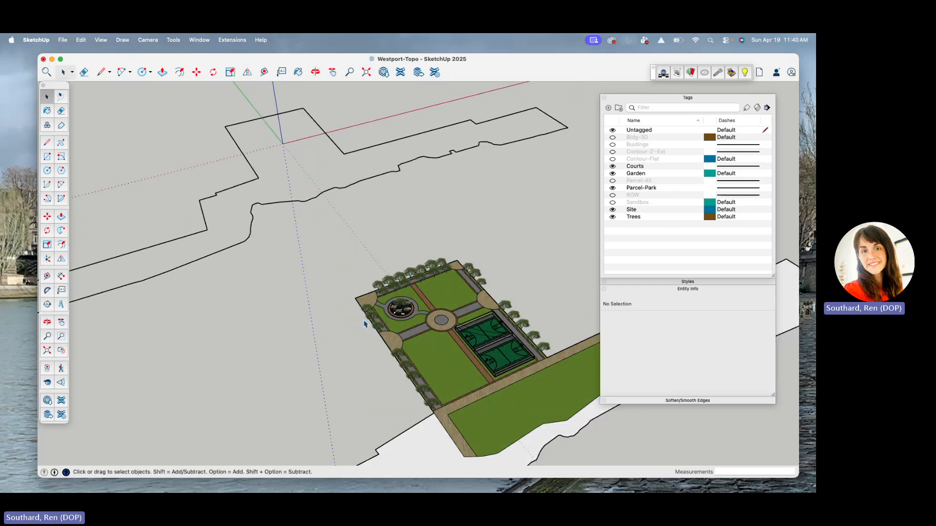
pyautogui.click(387, 305)
pyautogui.scroll(5, 390, 306)
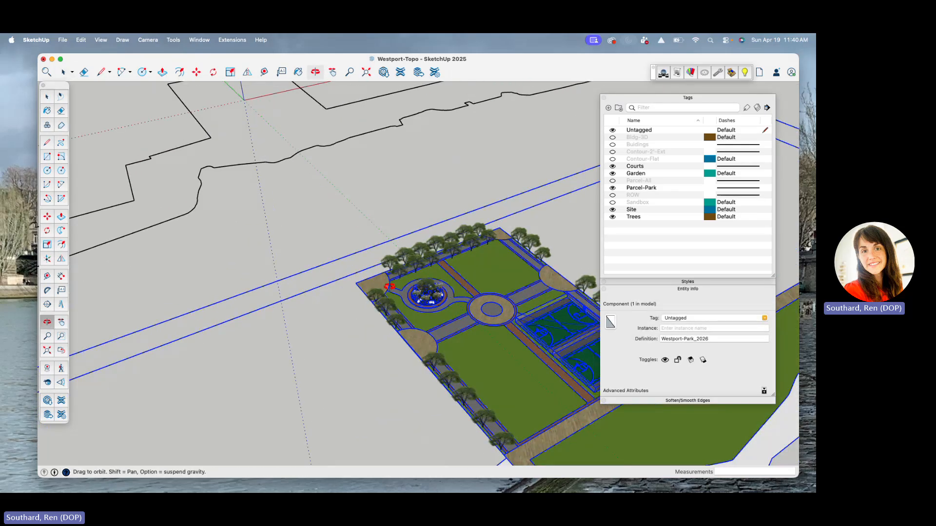
pyautogui.scroll(-3, 375, 300)
pyautogui.scroll(2, 344, 310)
pyautogui.scroll(-2, 313, 288)
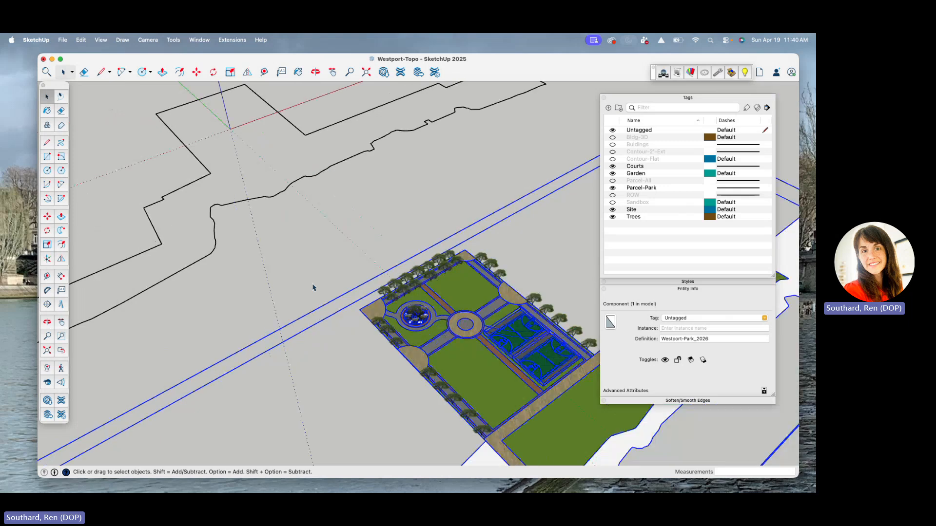
pyautogui.scroll(-3, 313, 287)
pyautogui.scroll(3, 268, 249)
pyautogui.scroll(-1, 292, 299)
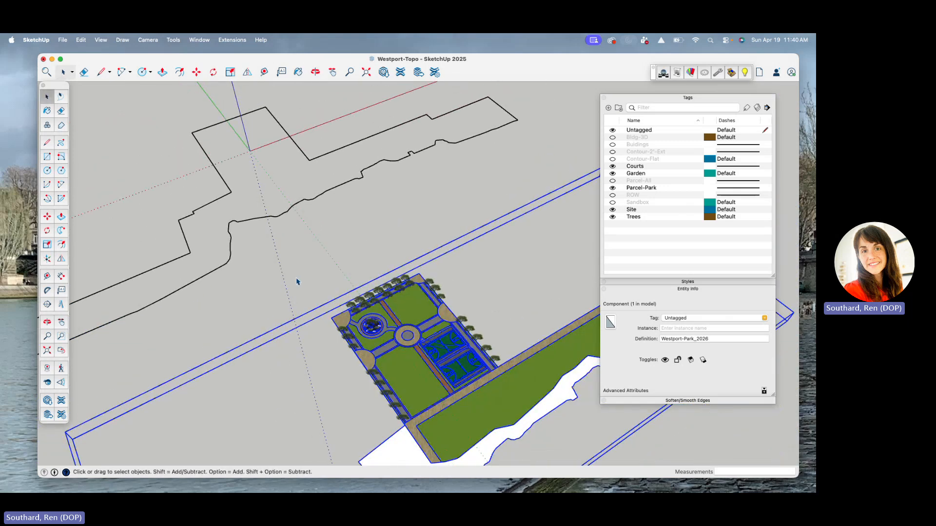
pyautogui.scroll(-2, 351, 199)
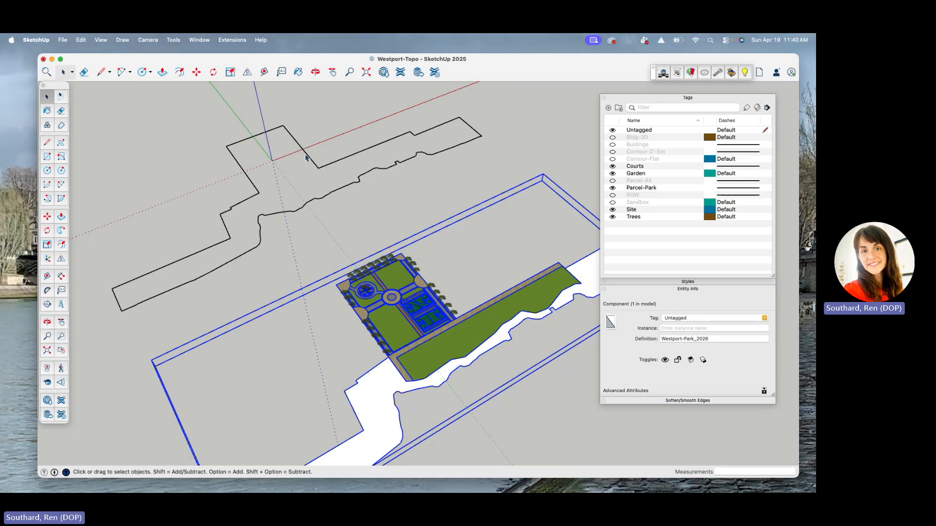
pyautogui.scroll(2, 333, 307)
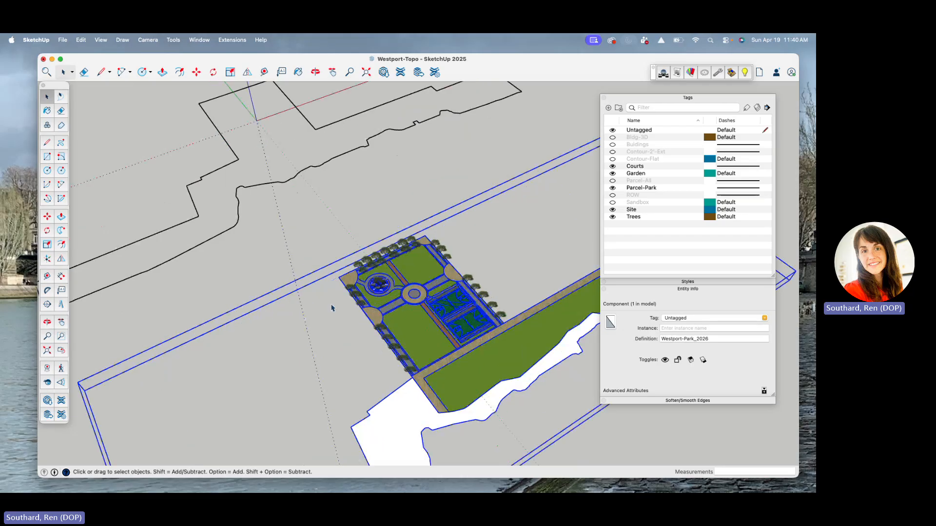
pyautogui.moveTo(332, 307); pyautogui.dragTo(350, 296, button='middle')
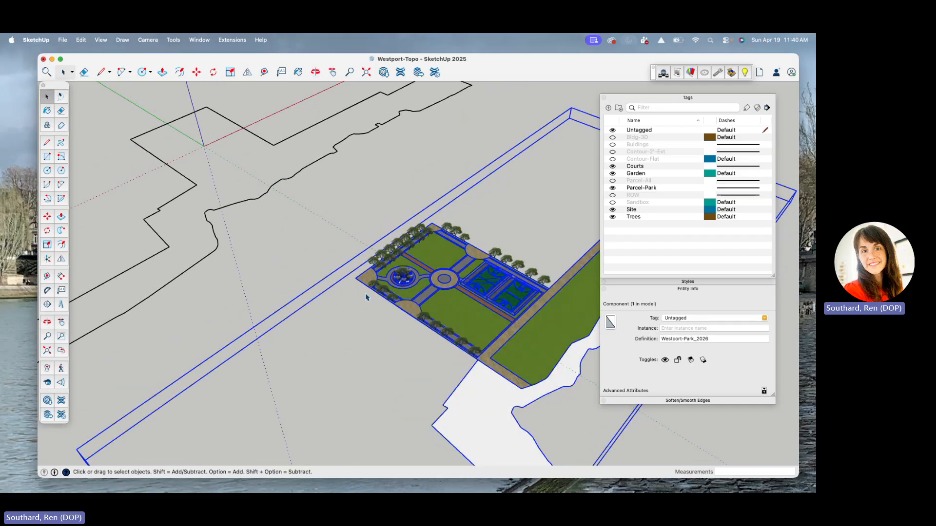
pyautogui.press('m')
pyautogui.click(356, 279)
pyautogui.scroll(-4, 322, 249)
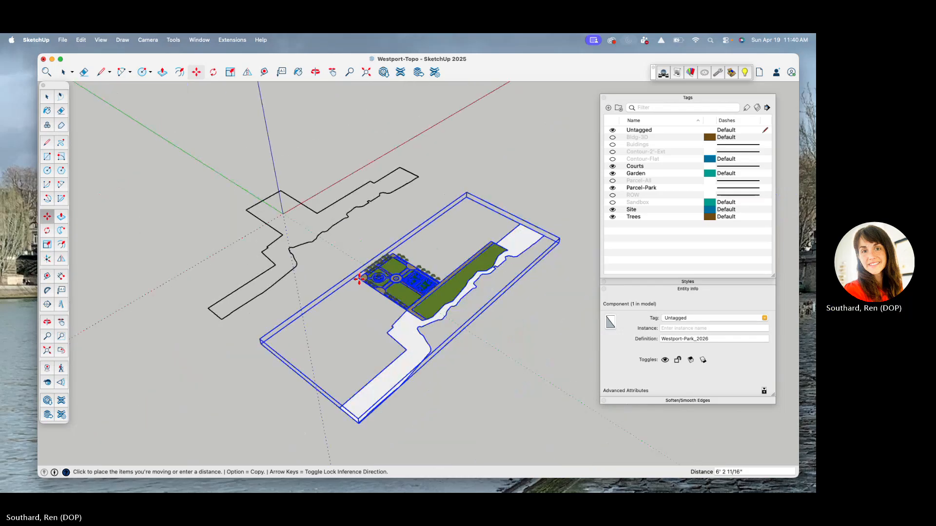
pyautogui.scroll(3, 288, 224)
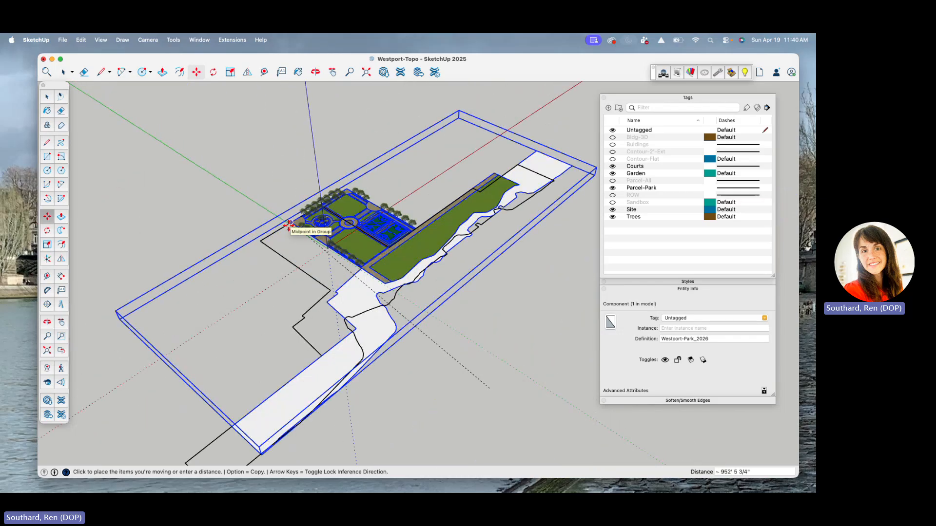
pyautogui.scroll(5, 261, 237)
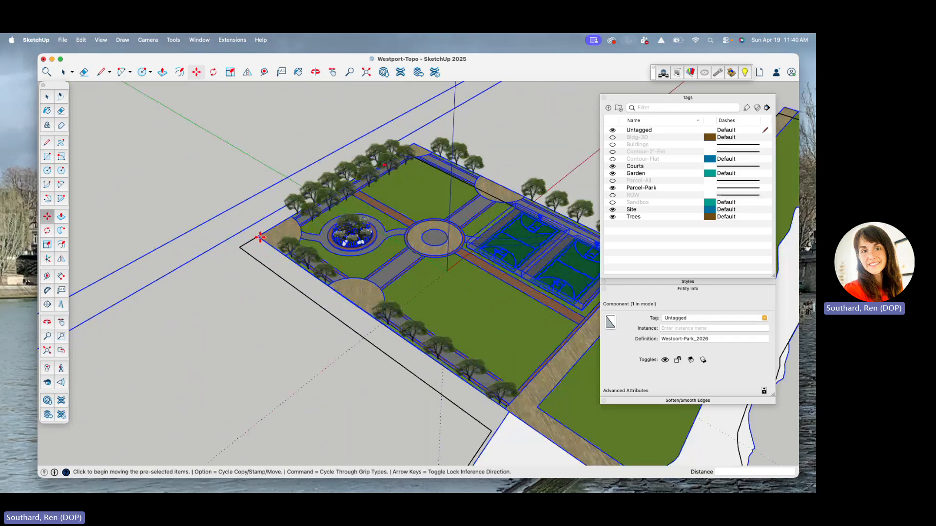
pyautogui.click(241, 236)
pyautogui.press('space')
# Make the Bldg-3D and Contour-2'-Ext tags visible, keeping the Buildings tag hidden
pyautogui.scroll(-2, 241, 237)
pyautogui.moveTo(242, 237); pyautogui.dragTo(259, 223, button='middle')
pyautogui.scroll(-4, 260, 223)
pyautogui.scroll(-3, 260, 223)
pyautogui.moveTo(448, 270); pyautogui.dragTo(340, 320, button='middle')
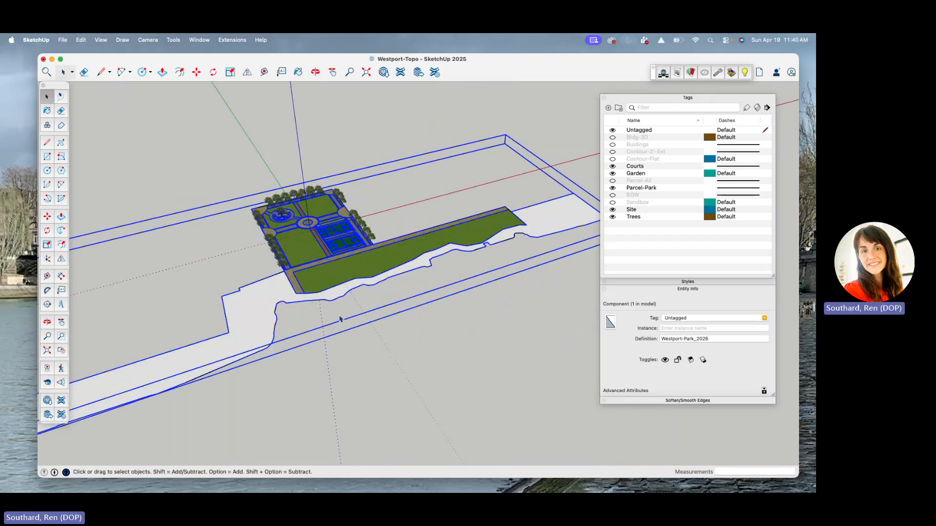
pyautogui.click(612, 138)
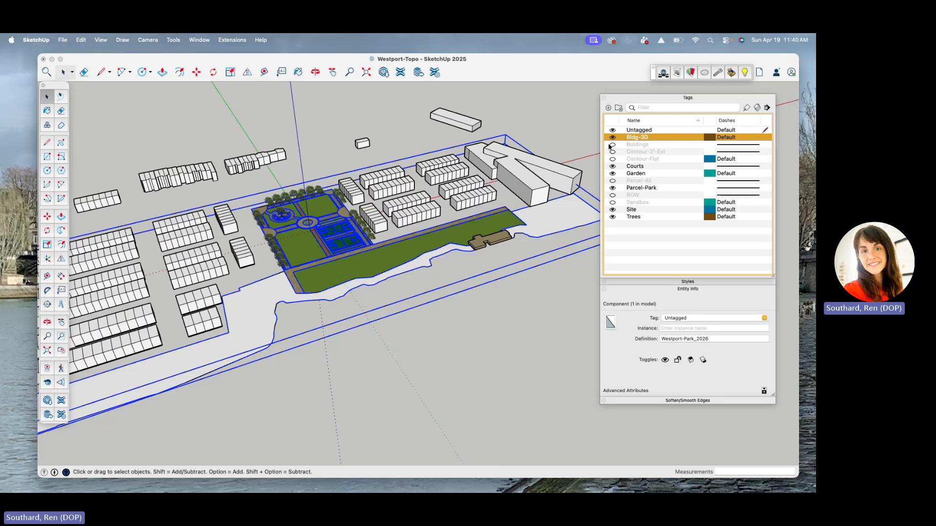
pyautogui.click(612, 145)
pyautogui.click(612, 145)
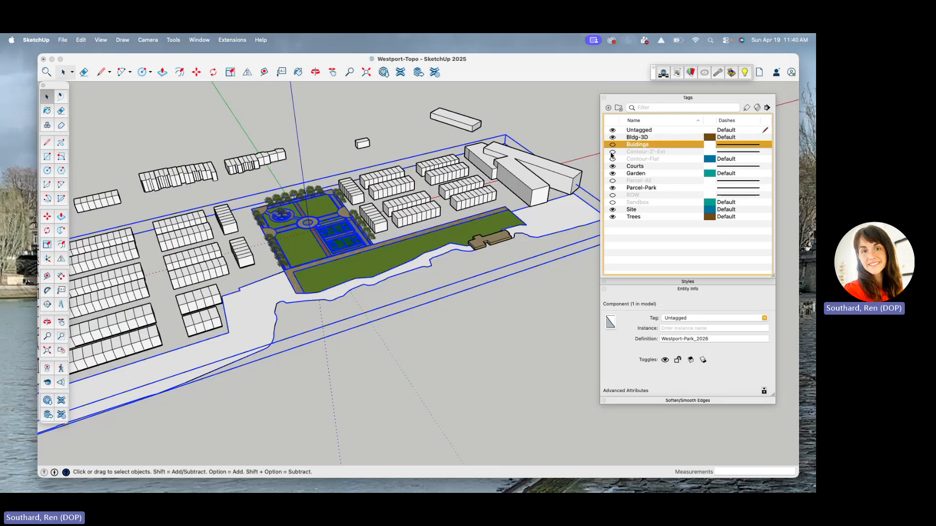
pyautogui.click(612, 151)
# Examine how the park and its trees sit relative to the surrounding extruded contour terrain
pyautogui.moveTo(301, 253); pyautogui.dragTo(275, 232, button='middle')
pyautogui.scroll(5, 234, 196)
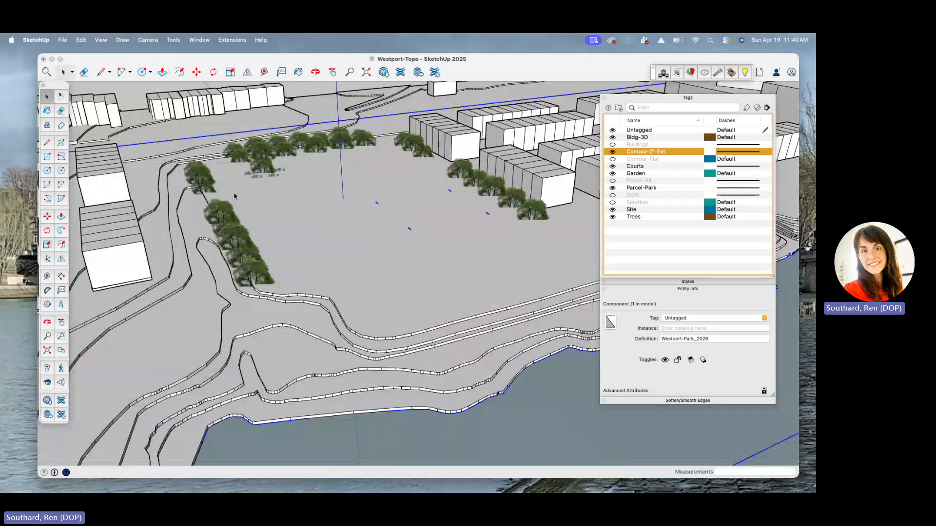
pyautogui.moveTo(213, 176); pyautogui.dragTo(347, 182, button='middle')
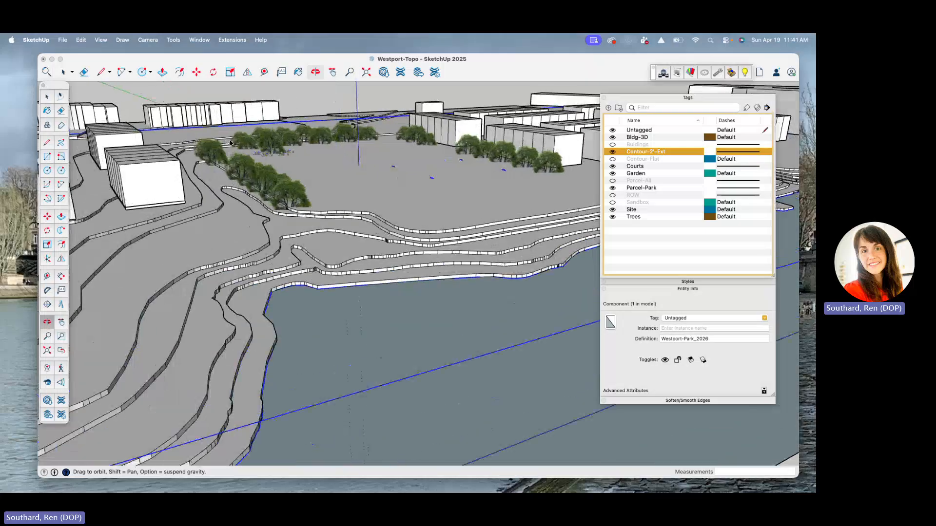
pyautogui.scroll(-4, 347, 183)
pyautogui.scroll(8, 349, 210)
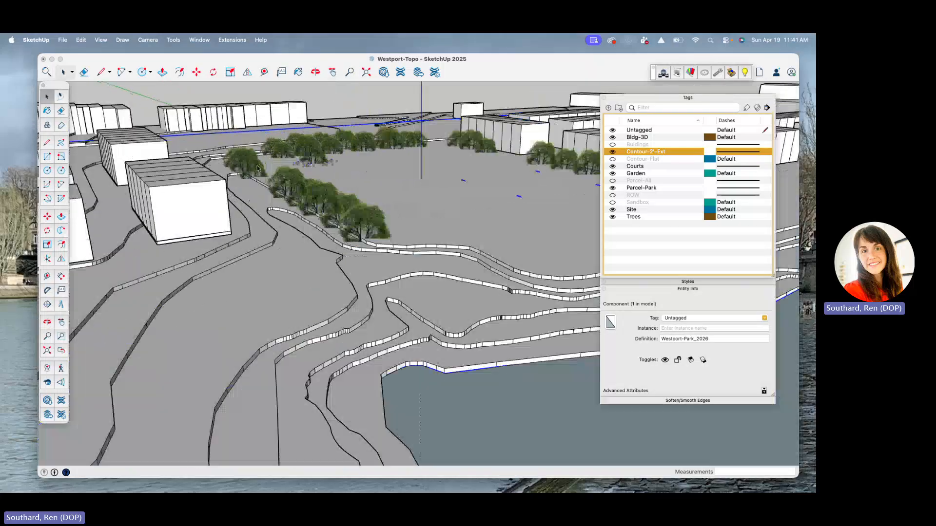
pyautogui.scroll(-3, 350, 215)
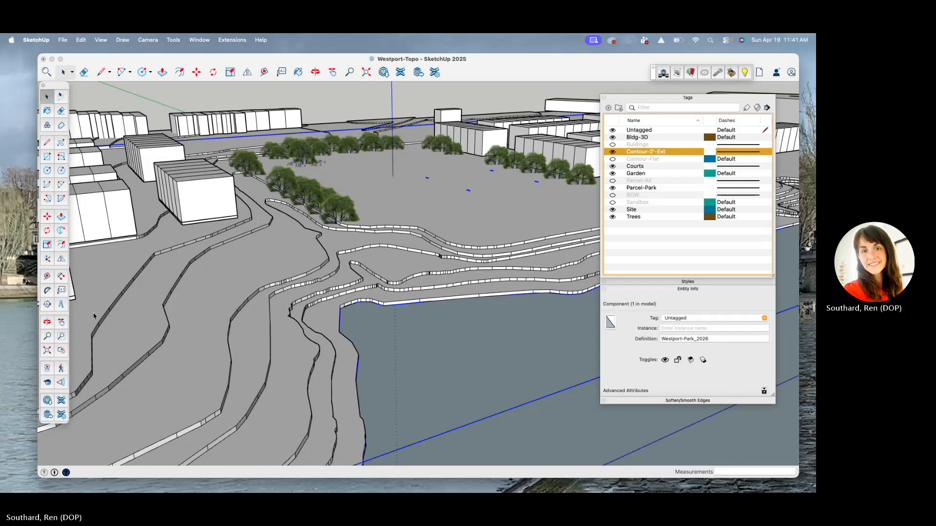
pyautogui.scroll(-3, 341, 248)
# Open the contour terrain for editing, select its park plateau face, examine the stepped site edge, and exit the terrain
pyautogui.click(408, 196)
pyautogui.doubleClick(408, 196)
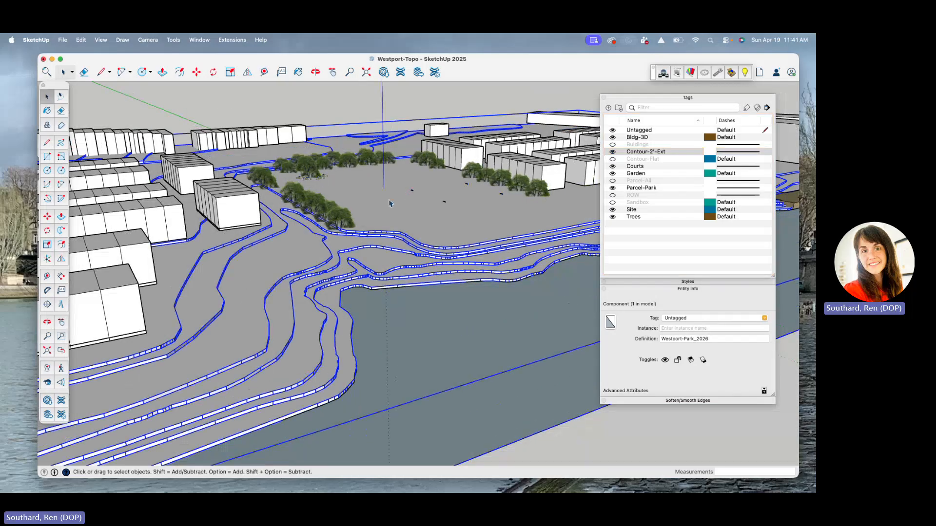
pyautogui.doubleClick(375, 206)
pyautogui.click(366, 209)
pyautogui.scroll(-4, 367, 210)
pyautogui.scroll(-5, 367, 210)
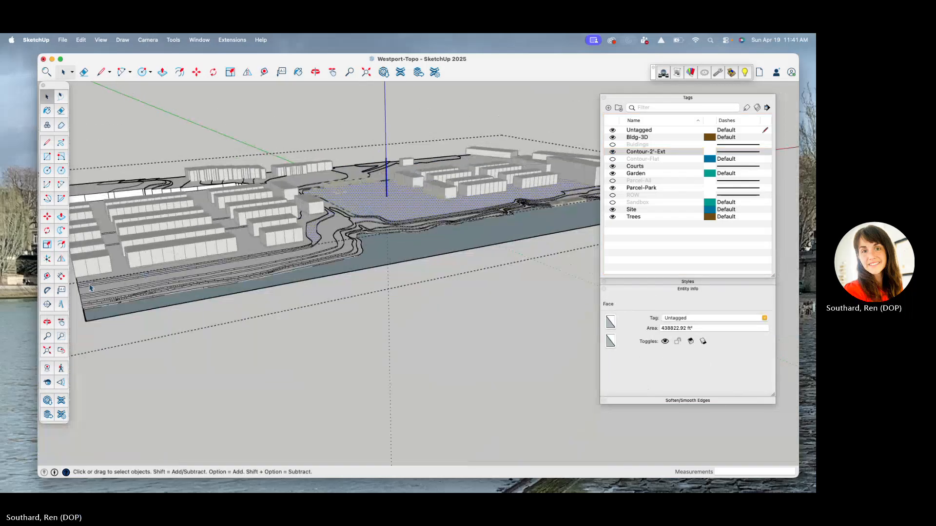
pyautogui.moveTo(113, 273); pyautogui.dragTo(204, 294, button='middle')
pyautogui.scroll(5, 205, 294)
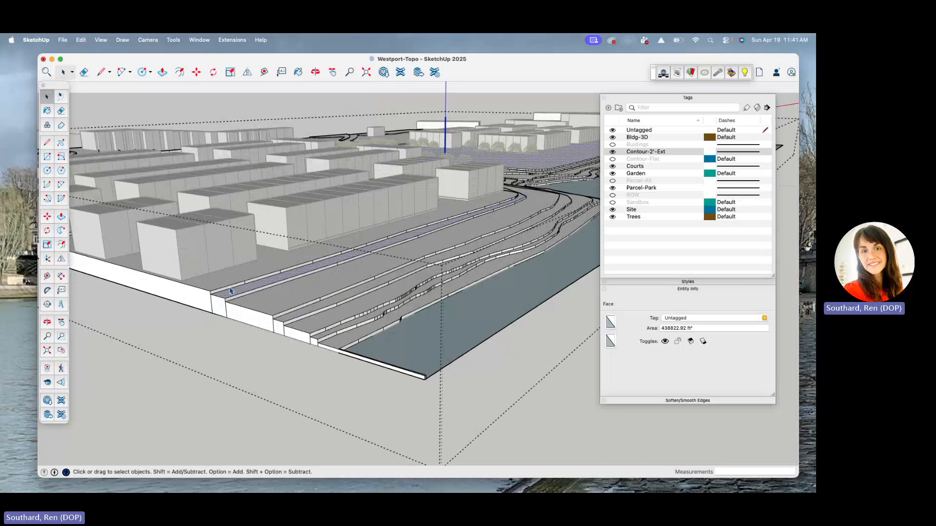
pyautogui.moveTo(231, 292); pyautogui.dragTo(151, 320, button='middle')
pyautogui.click(151, 320)
pyautogui.scroll(-5, 151, 320)
pyautogui.scroll(4, 472, 152)
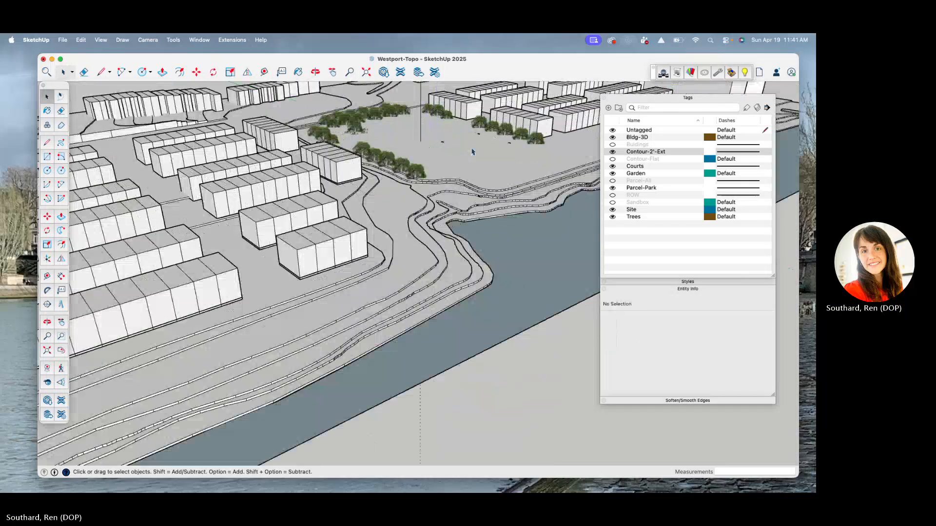
# Raise the park component 12' vertically from the terrain's base to the top of the contour step
pyautogui.scroll(2, 384, 169)
pyautogui.click(383, 168)
pyautogui.moveTo(383, 169); pyautogui.dragTo(525, 159, button='middle')
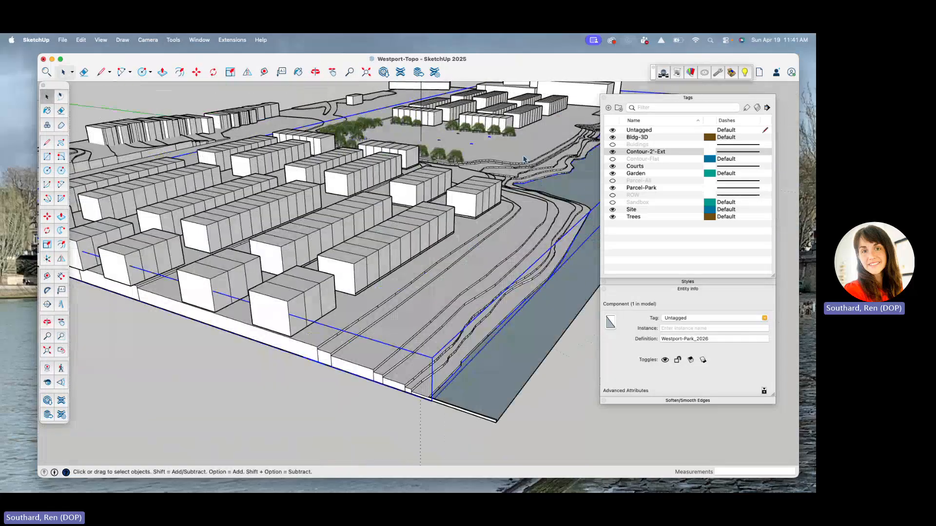
pyautogui.scroll(3, 325, 367)
pyautogui.press('m')
pyautogui.scroll(3, 315, 360)
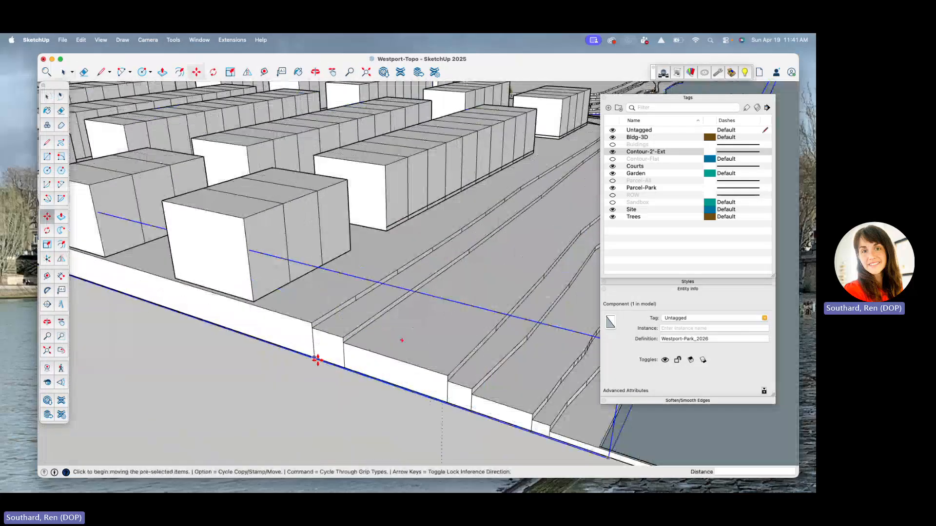
pyautogui.click(312, 357)
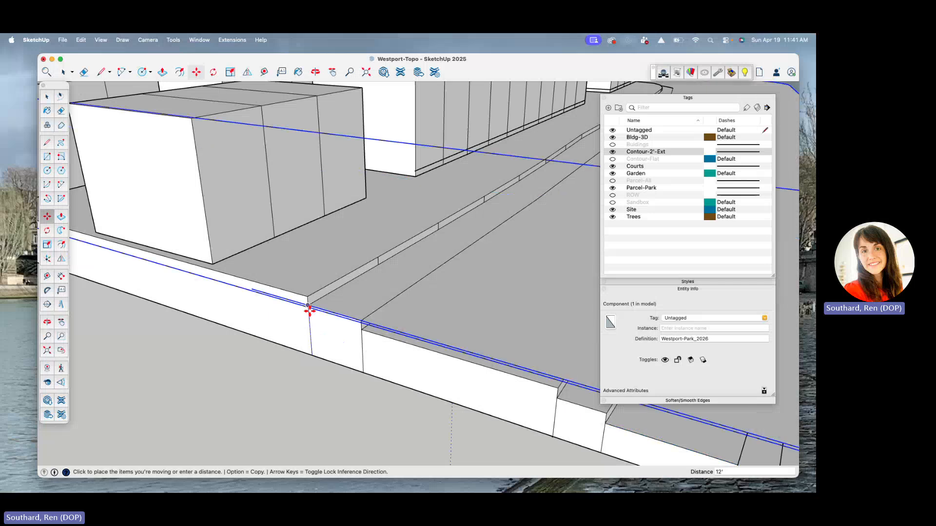
pyautogui.click(283, 315)
pyautogui.scroll(-10, 322, 364)
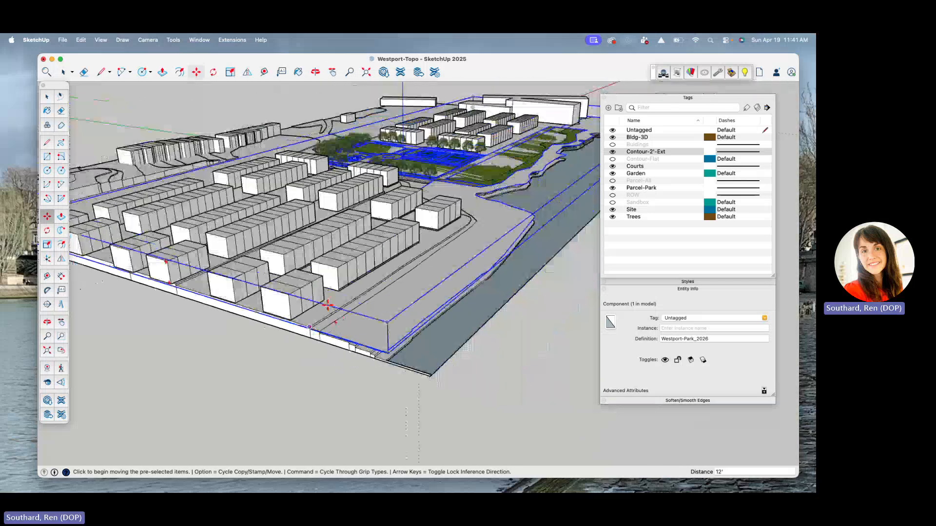
pyautogui.moveTo(413, 211); pyautogui.dragTo(252, 296, button='middle')
pyautogui.press('space')
# Open the contour terrain for editing and select all of its connected geometry near the park's tree-lined edge
pyautogui.scroll(4, 371, 239)
pyautogui.moveTo(354, 246); pyautogui.dragTo(399, 281, button='middle')
pyautogui.scroll(5, 332, 249)
pyautogui.scroll(-3, 306, 249)
pyautogui.scroll(-5, 305, 248)
pyautogui.scroll(-3, 400, 280)
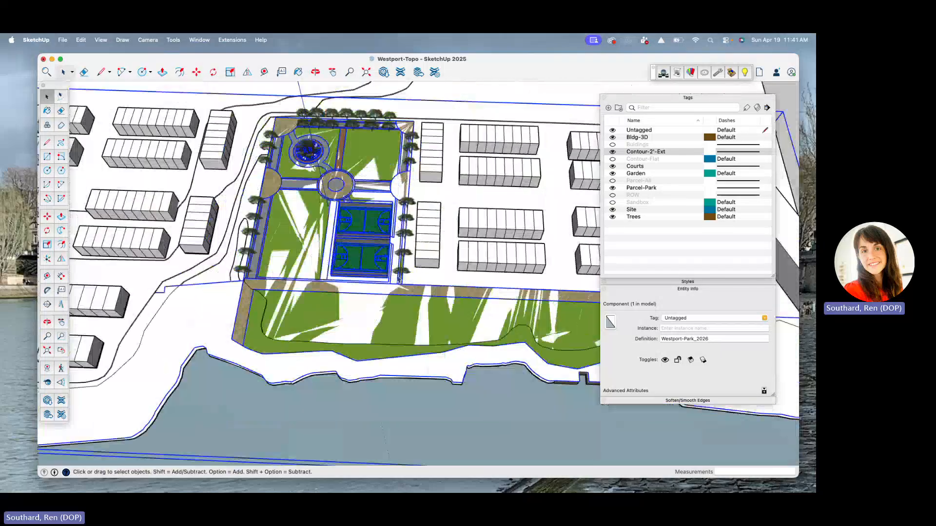
pyautogui.doubleClick(432, 310)
pyautogui.scroll(4, 333, 305)
pyautogui.moveTo(334, 304); pyautogui.dragTo(414, 266, button='middle')
pyautogui.scroll(-4, 415, 266)
pyautogui.scroll(6, 197, 210)
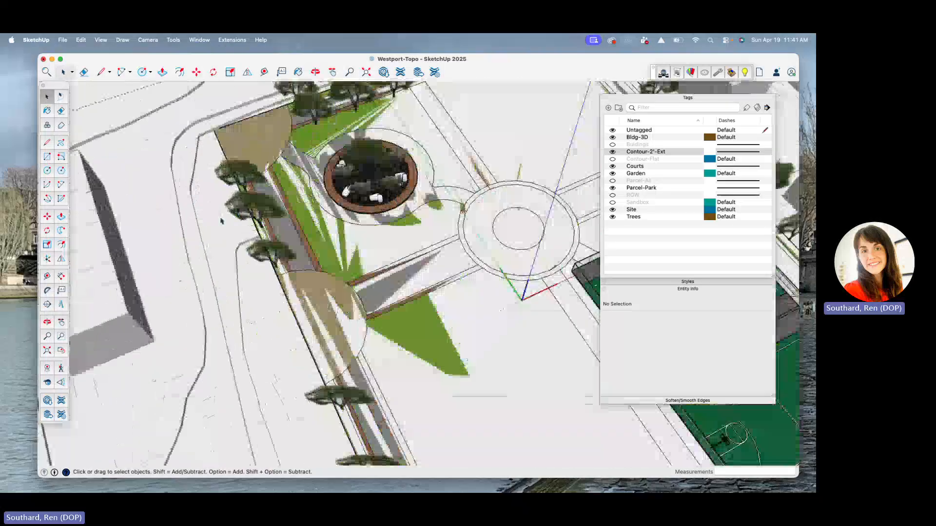
pyautogui.moveTo(221, 220); pyautogui.dragTo(390, 131, button='middle')
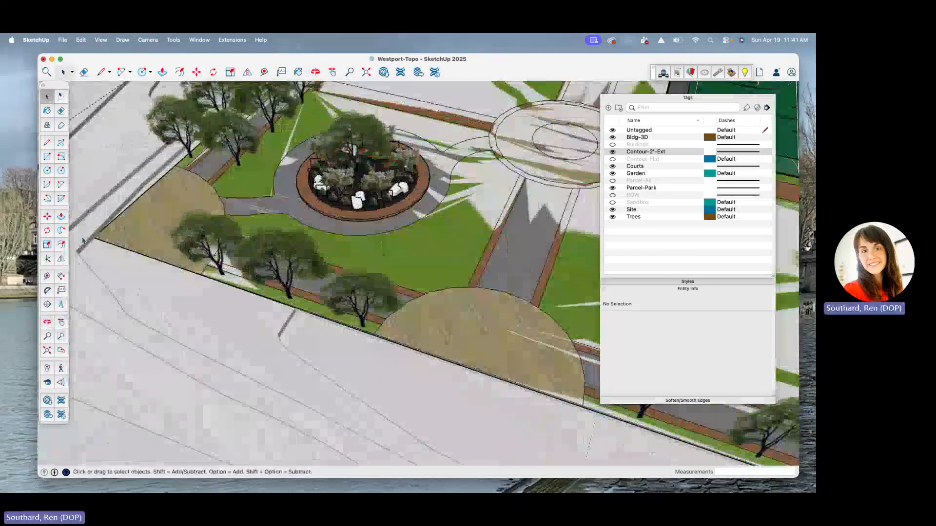
pyautogui.tripleClick(244, 316)
pyautogui.scroll(4, 276, 311)
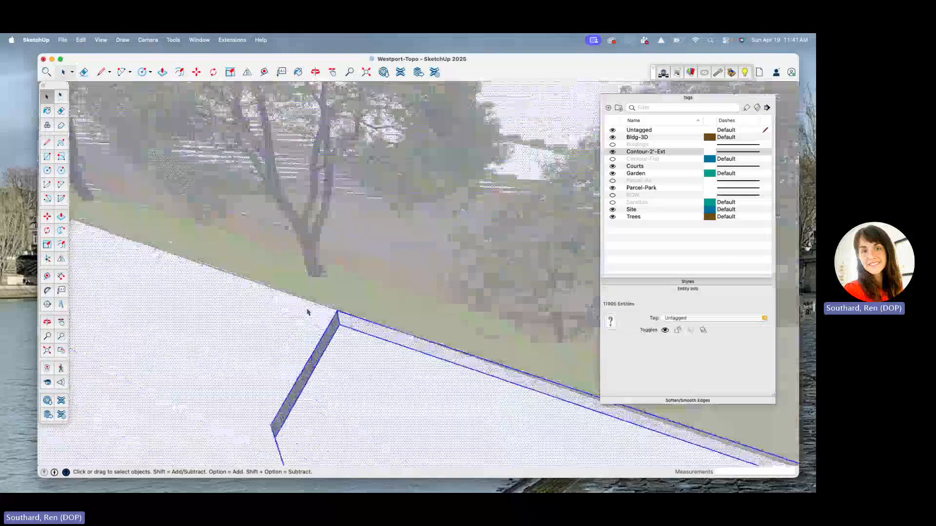
# Draw a line about 89' 7" long on the terrain along the park's tree-lined edge, from the contour step's corner to the park corner
pyautogui.press('l')
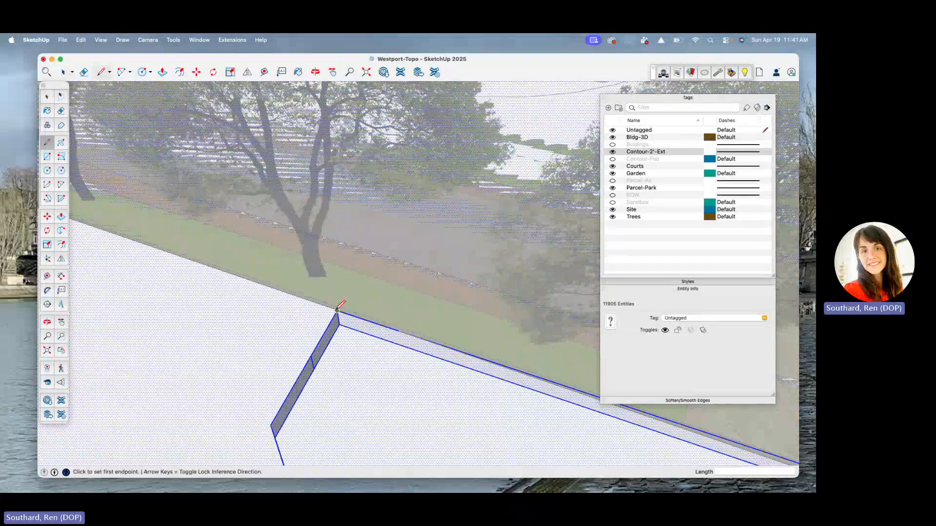
pyautogui.click(338, 311)
pyautogui.scroll(-5, 411, 320)
pyautogui.scroll(8, 225, 256)
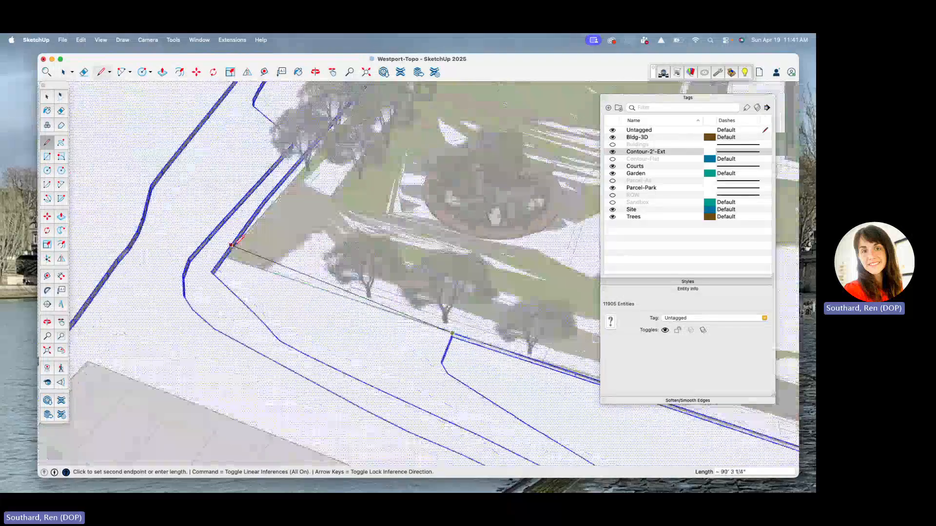
pyautogui.click(215, 253)
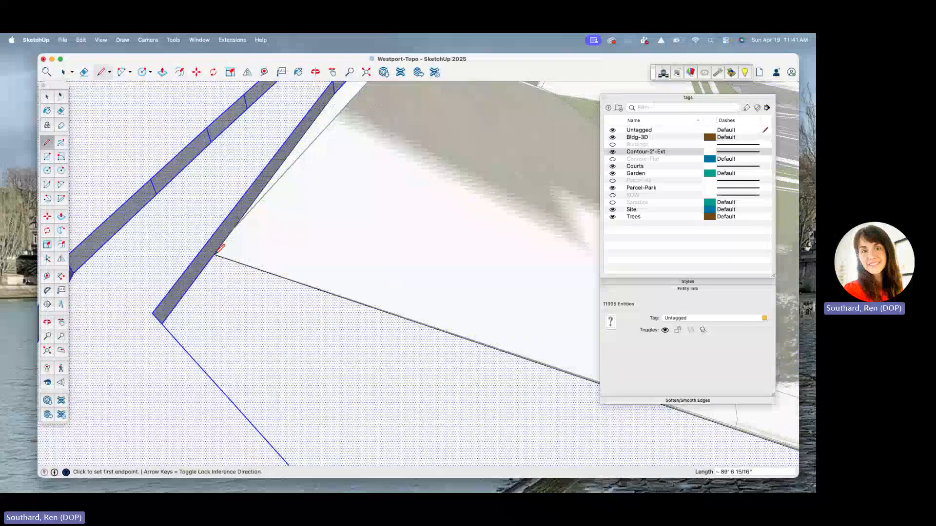
# Draw the adjoining tree-lined park boundary on the terrain as a line about 266' long to the park's next corner
pyautogui.click(225, 239)
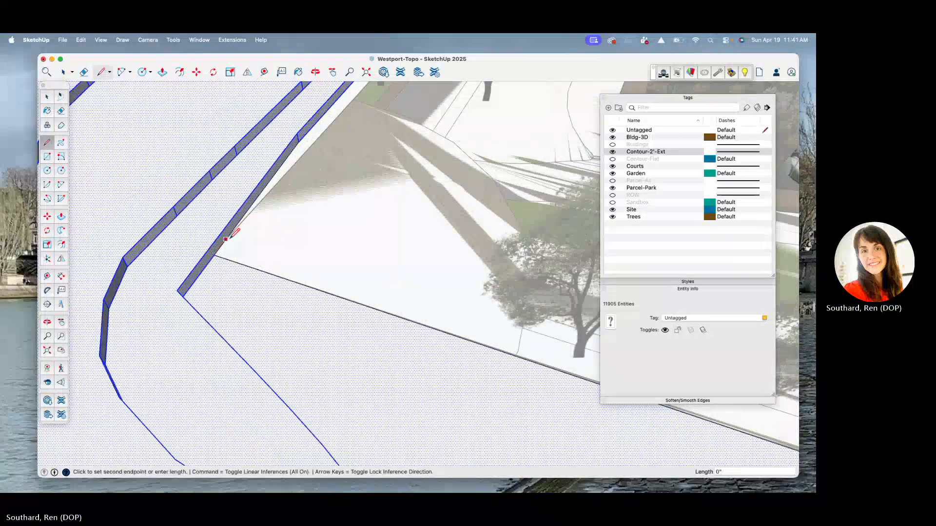
pyautogui.scroll(-5, 218, 276)
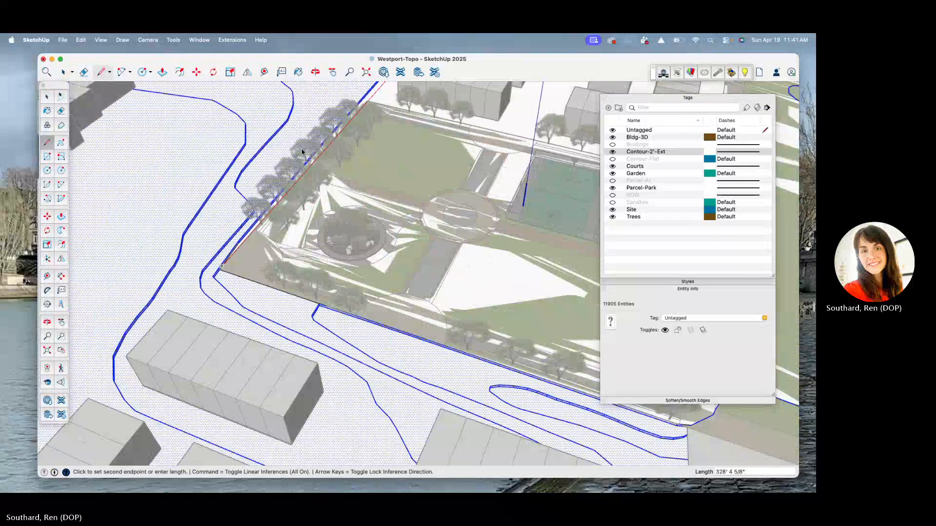
pyautogui.scroll(-3, 285, 170)
pyautogui.scroll(5, 368, 121)
pyautogui.moveTo(374, 105); pyautogui.dragTo(352, 106, button='middle')
pyautogui.scroll(6, 362, 92)
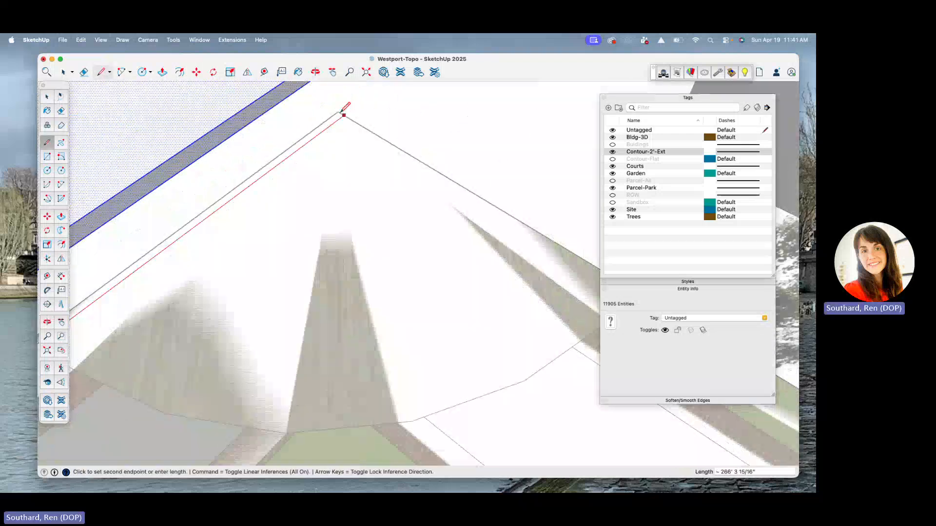
pyautogui.scroll(3, 345, 116)
pyautogui.click(326, 104)
# Draw the next boundary line about 351' long, past the courts to the park corner beside the waterfront walkway
pyautogui.scroll(-5, 255, 113)
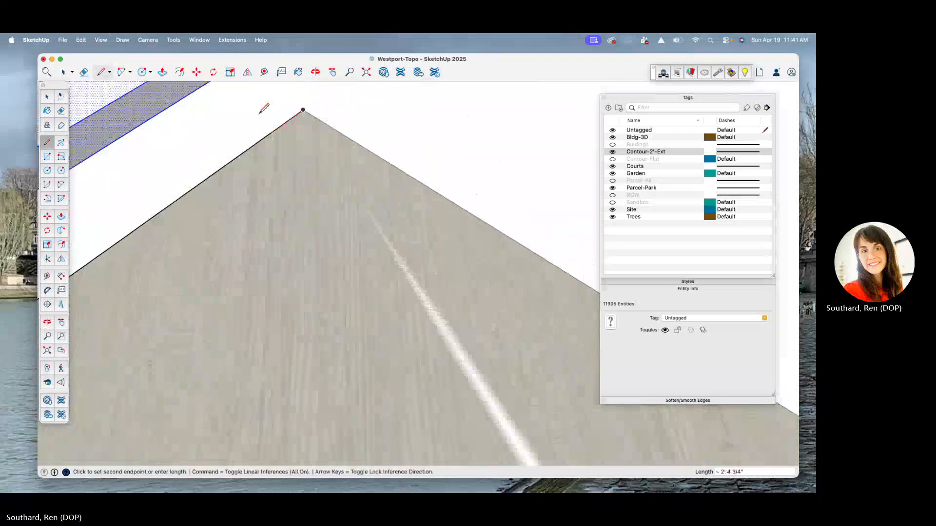
pyautogui.scroll(-6, 242, 112)
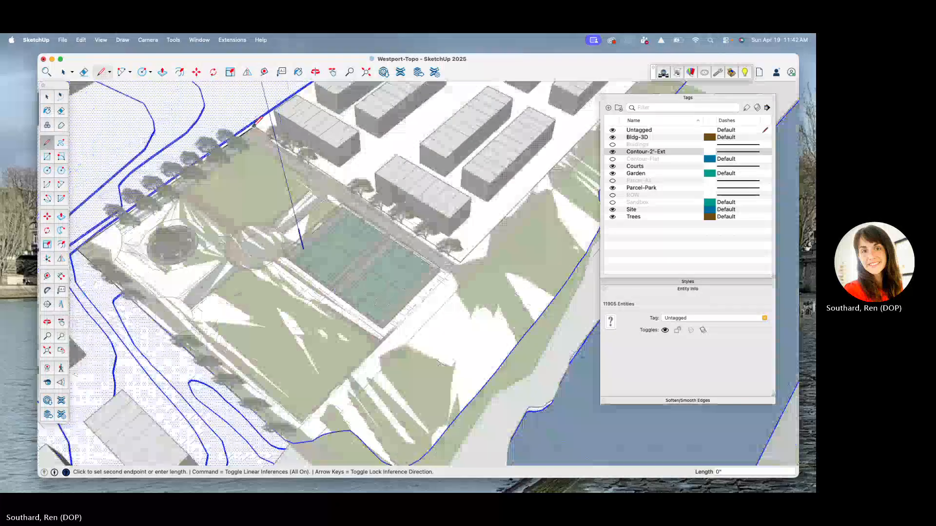
pyautogui.scroll(4, 467, 263)
pyautogui.scroll(5, 360, 202)
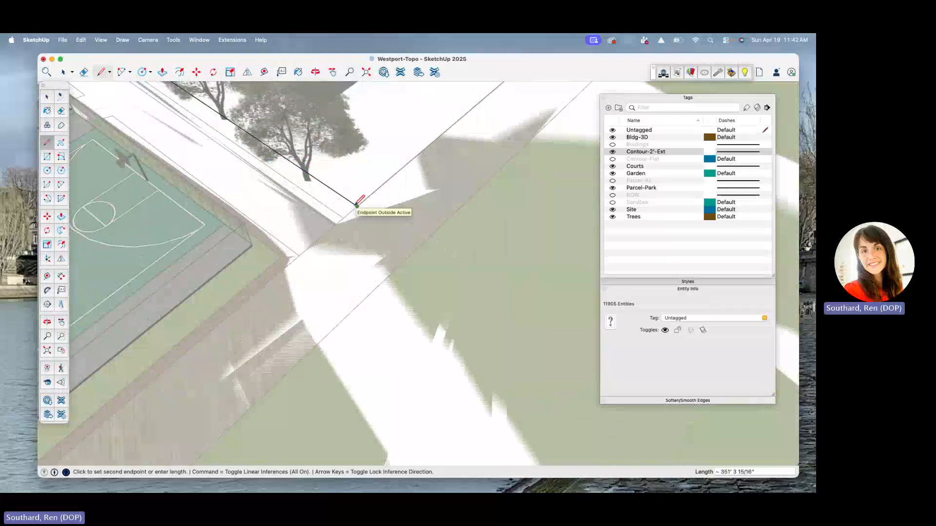
# Draw a boundary line about 456' long along the building-side edge of the walkway to its far end
pyautogui.scroll(-5, 332, 271)
pyautogui.scroll(5, 441, 141)
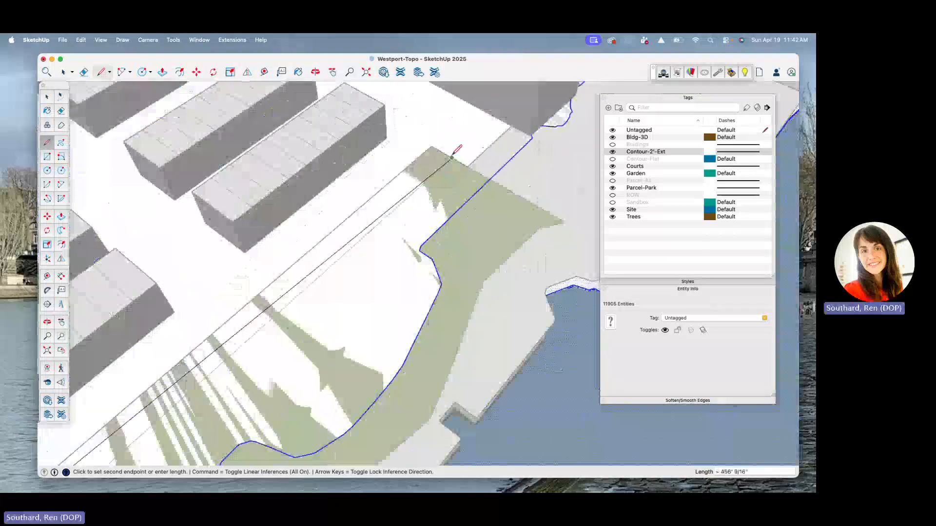
pyautogui.scroll(8, 438, 144)
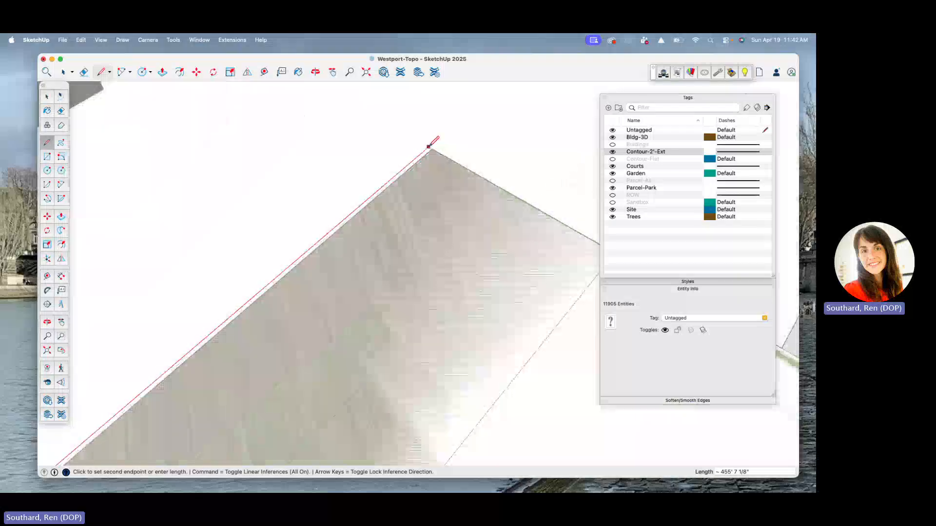
pyautogui.click(434, 148)
# Draw a 20' line across the walkway's far end to its waterfront side
pyautogui.scroll(-5, 351, 128)
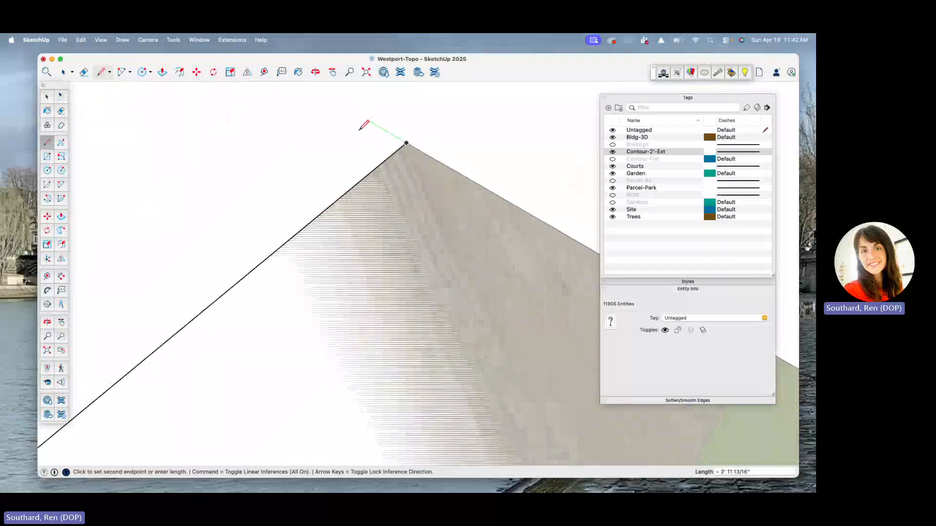
pyautogui.scroll(-3, 354, 123)
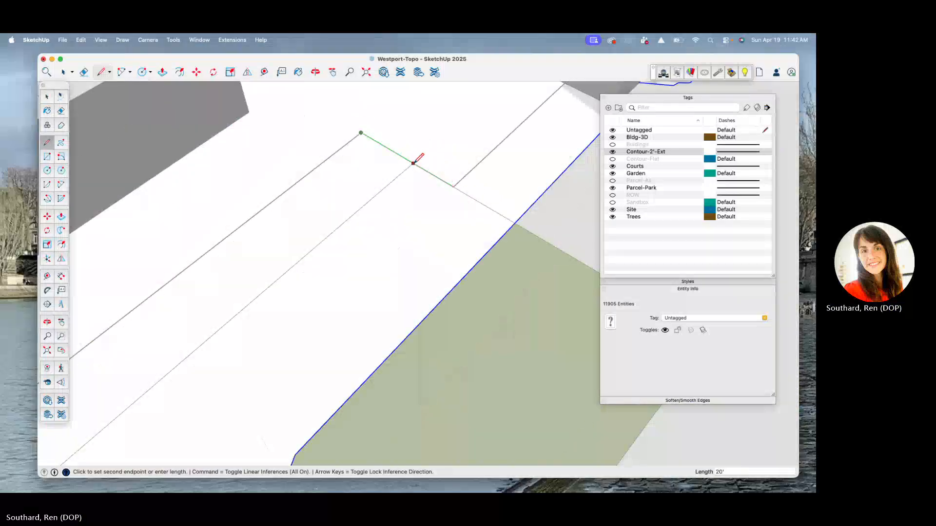
pyautogui.scroll(-6, 426, 159)
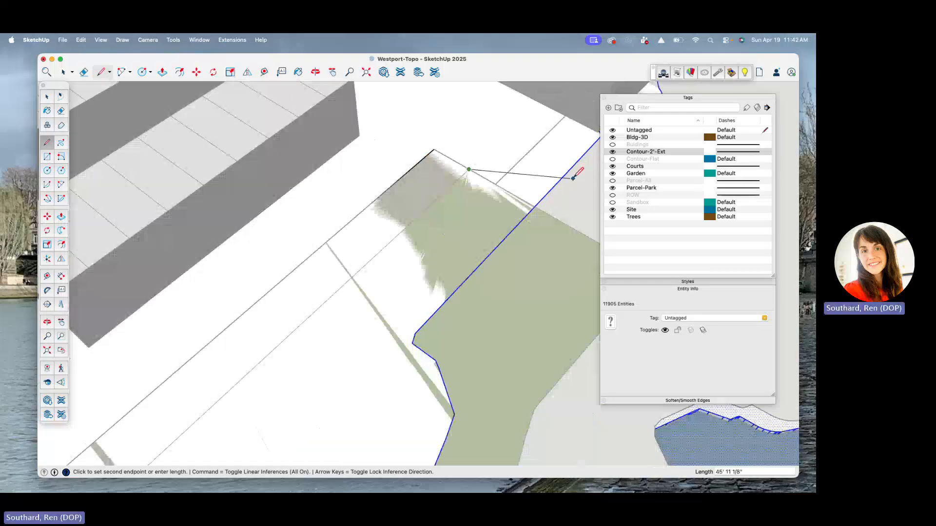
# Draw a line about 704' long back along the walkway's waterfront side to the contour edge at the boardwalk corner
pyautogui.scroll(-5, 565, 171)
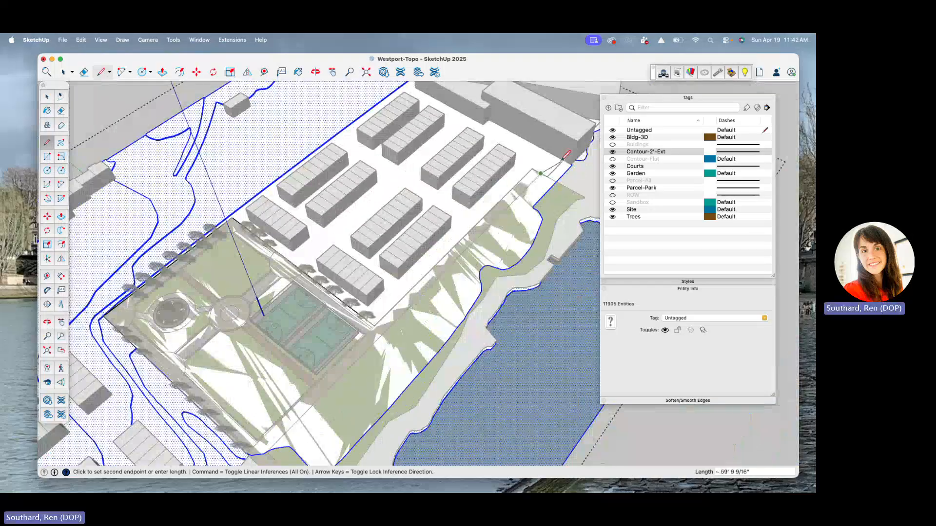
pyautogui.scroll(-4, 549, 176)
pyautogui.scroll(10, 377, 337)
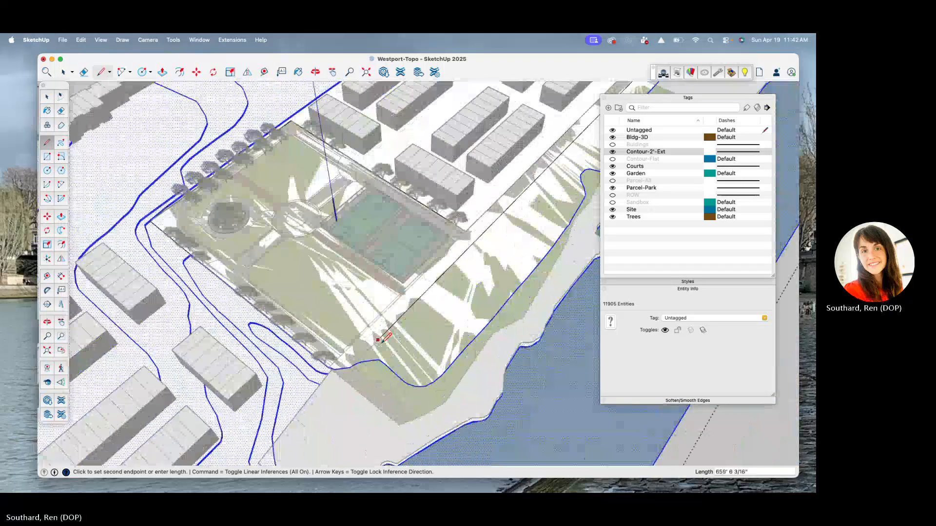
pyautogui.scroll(3, 335, 375)
pyautogui.scroll(5, 354, 356)
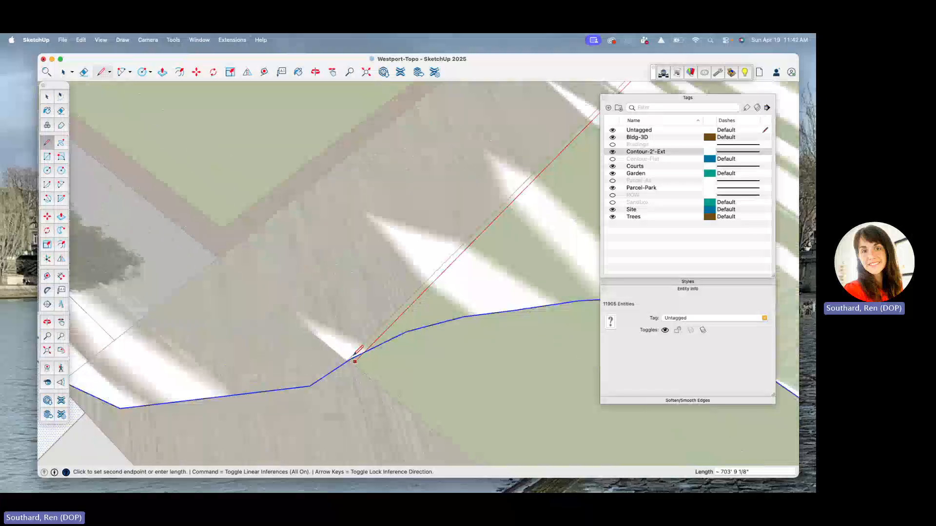
pyautogui.scroll(4, 353, 355)
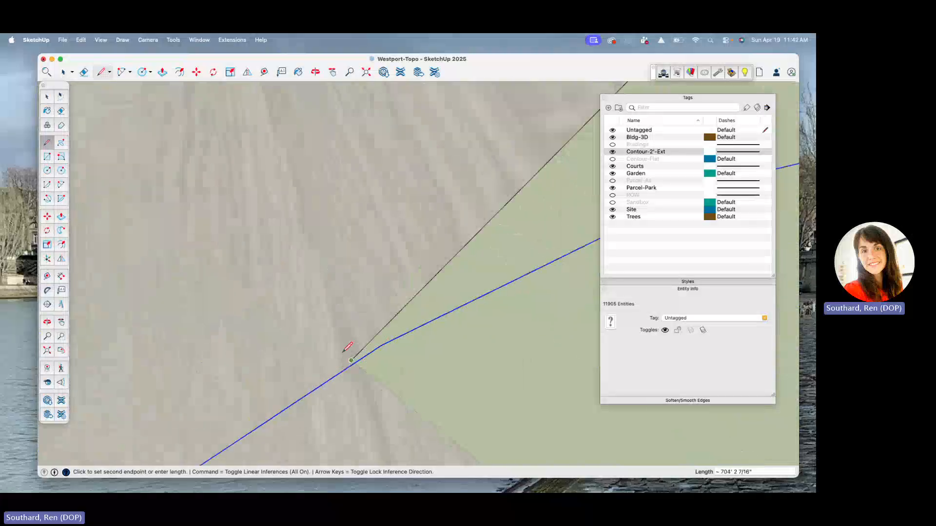
pyautogui.click(358, 365)
# Try a short line from the boardwalk corner across the contour edge, and erase it
pyautogui.scroll(-6, 366, 346)
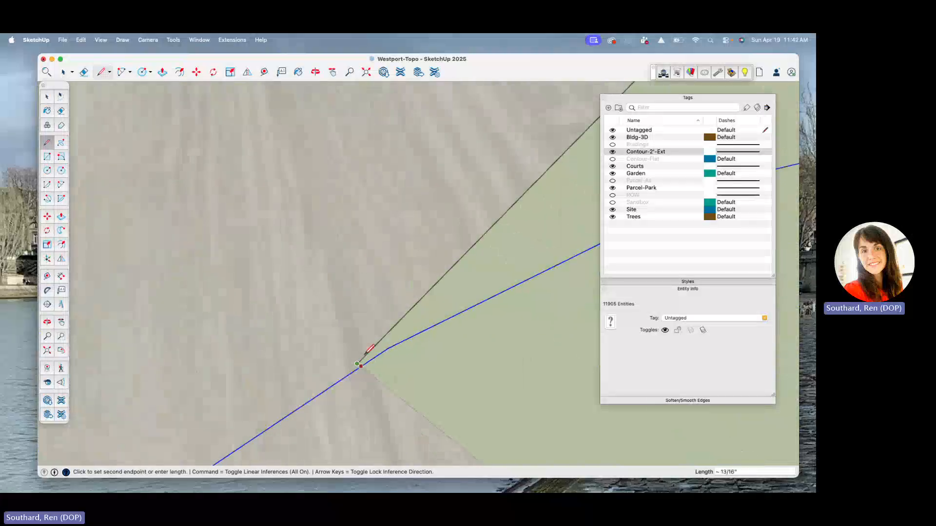
pyautogui.scroll(-8, 385, 351)
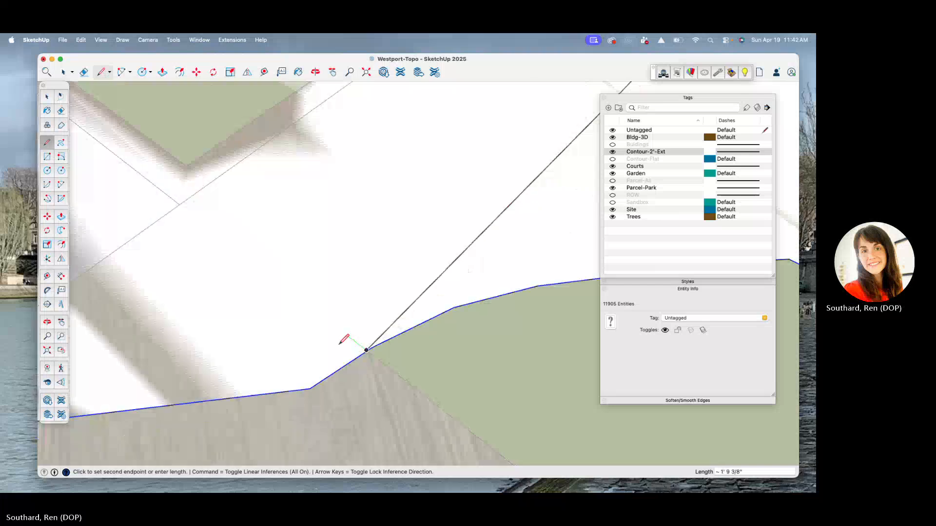
pyautogui.click(365, 360)
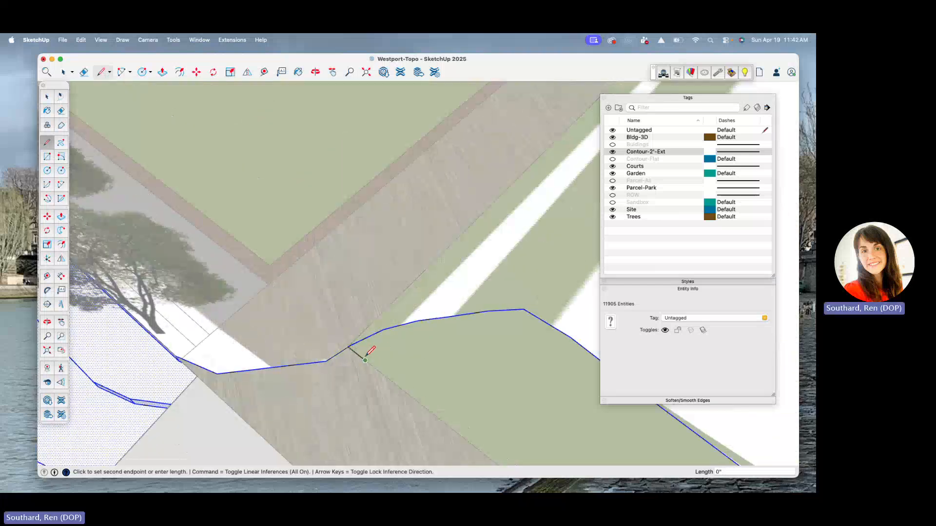
pyautogui.press('e')
pyautogui.click(359, 356)
# Select the terrain face enclosed by the park boundary and hide the Site tag
pyautogui.scroll(-7, 275, 343)
pyautogui.press('space')
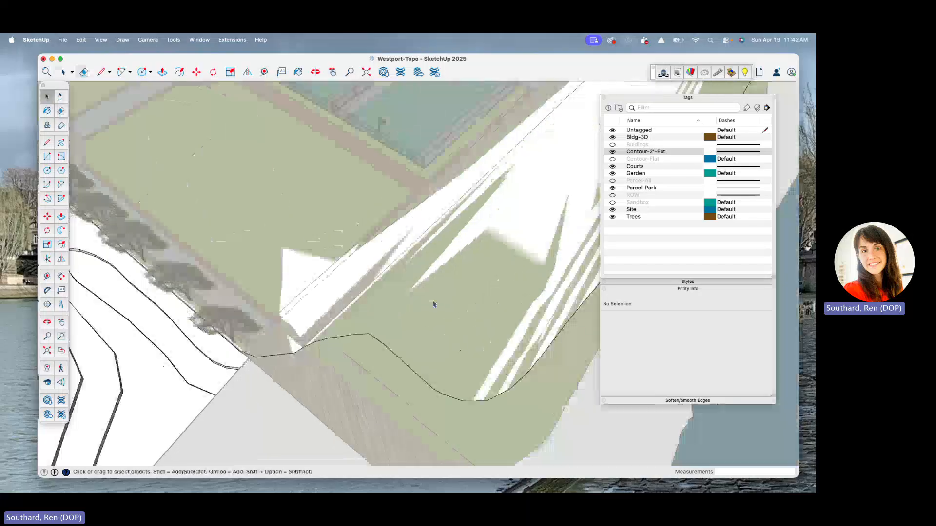
pyautogui.click(459, 286)
pyautogui.scroll(-12, 459, 286)
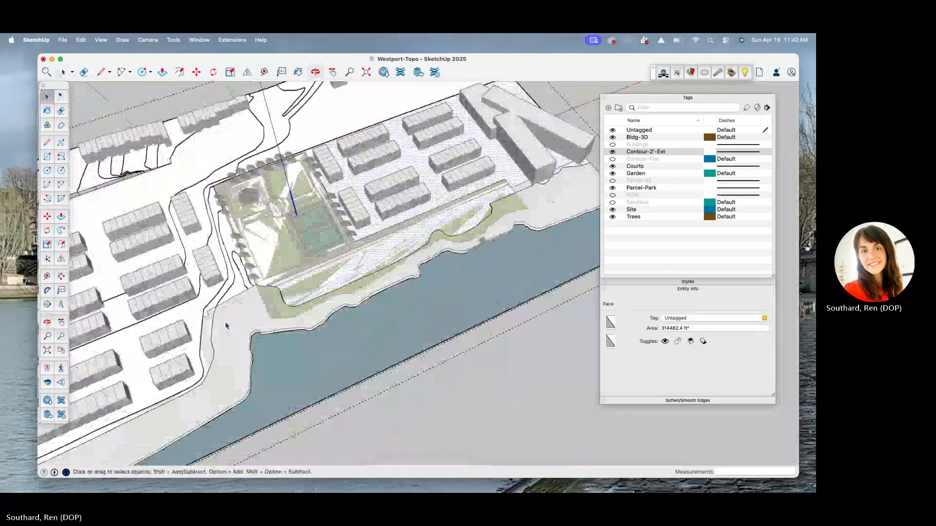
pyautogui.click(239, 200)
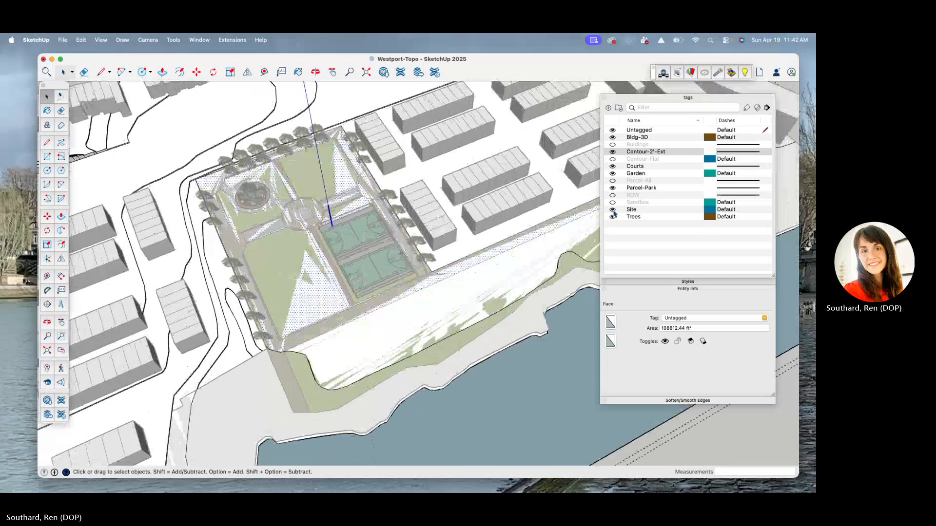
pyautogui.click(613, 211)
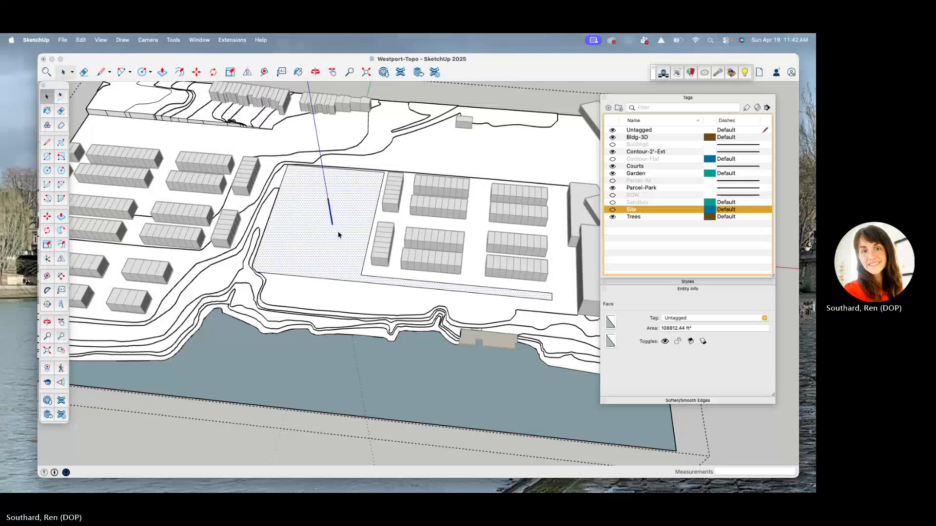
# Delete the selected park-shaped face from the contour terrain
pyautogui.scroll(5, 339, 234)
pyautogui.moveTo(339, 234); pyautogui.dragTo(363, 304, button='middle')
pyautogui.scroll(-4, 255, 240)
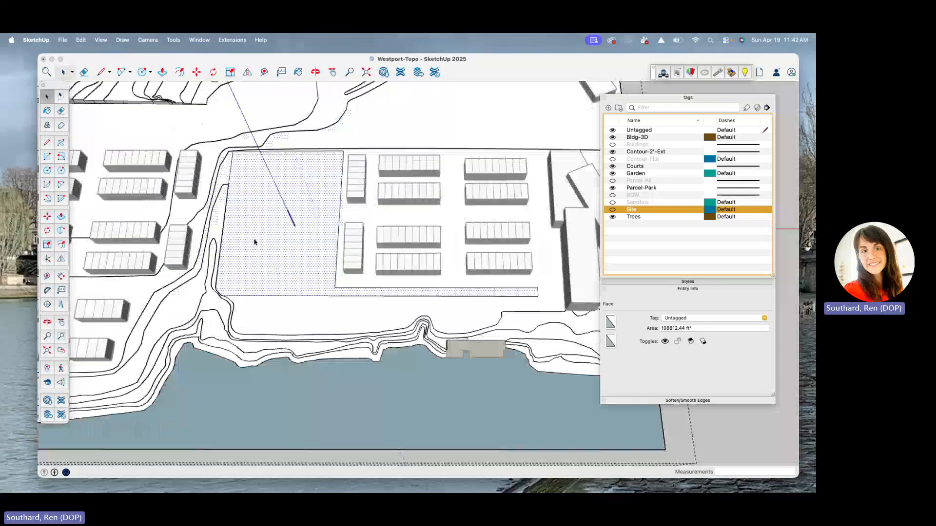
pyautogui.moveTo(255, 230); pyautogui.dragTo(331, 205, button='middle')
pyautogui.scroll(6, 288, 229)
pyautogui.scroll(-4, 290, 231)
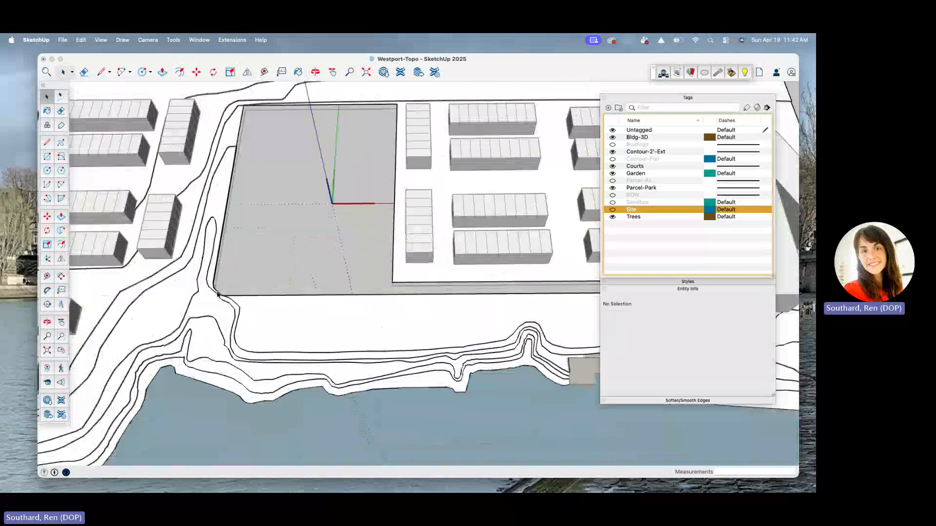
pyautogui.scroll(-2, 561, 195)
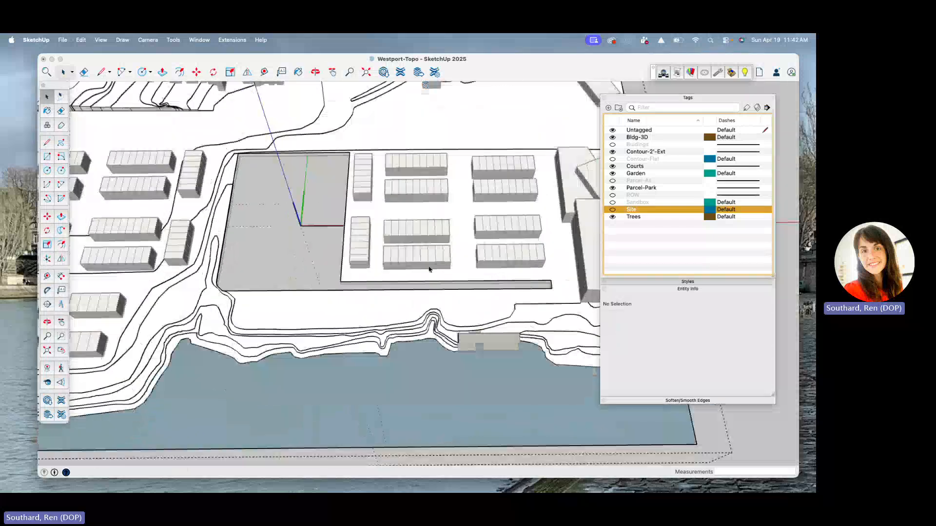
# Turn the Site tag's visibility back on
pyautogui.click(613, 209)
pyautogui.scroll(4, 377, 272)
pyautogui.moveTo(377, 271)
pyautogui.mouseDown(button='middle')
pyautogui.moveTo(386, 250)
pyautogui.moveTo(356, 295)
pyautogui.moveTo(380, 272)
pyautogui.mouseUp(button='middle')
pyautogui.scroll(-3, 349, 277)
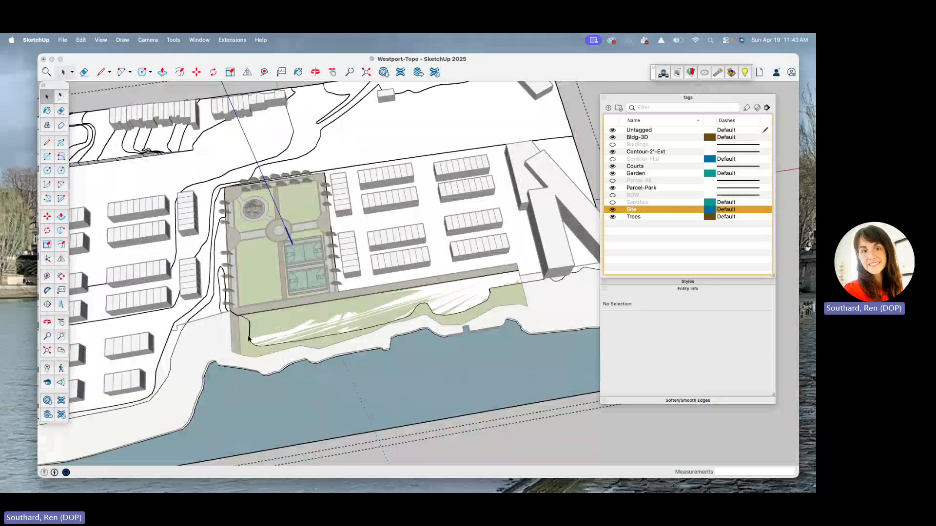
# Check the river surface and its connected shoreline geometry by selecting them, and exit the contour terrain
pyautogui.moveTo(248, 339); pyautogui.dragTo(309, 397)
pyautogui.scroll(4, 309, 397)
pyautogui.moveTo(309, 397); pyautogui.dragTo(404, 255, button='middle')
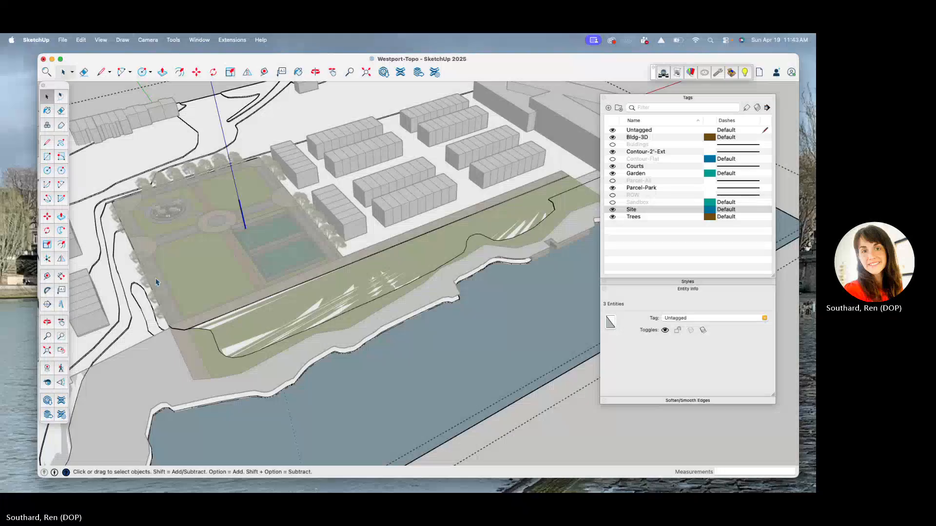
pyautogui.tripleClick(325, 371)
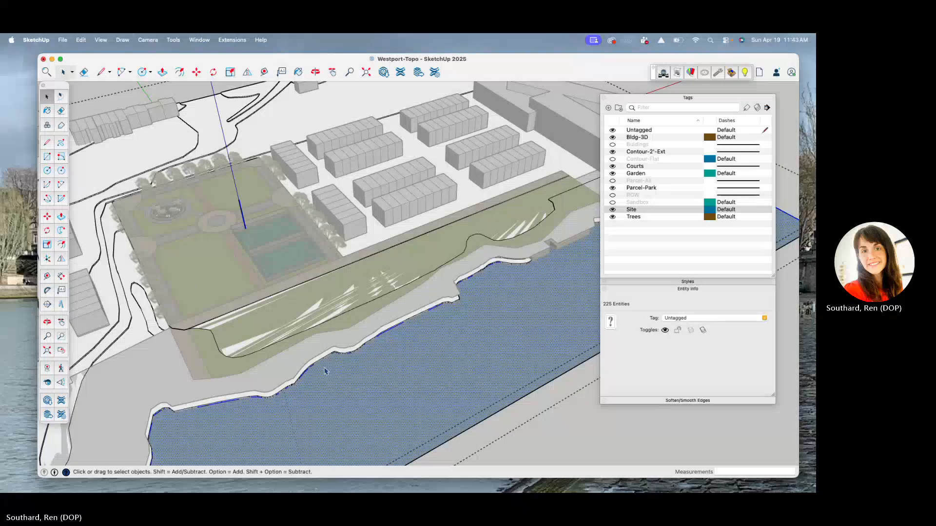
pyautogui.press('Escape')
# Try to trace the terrain contour with connected lines across the boardwalk corner, from the park's edge to the lawn's corner
pyautogui.scroll(3, 215, 351)
pyautogui.moveTo(215, 351); pyautogui.dragTo(168, 360, button='middle')
pyautogui.click(211, 311)
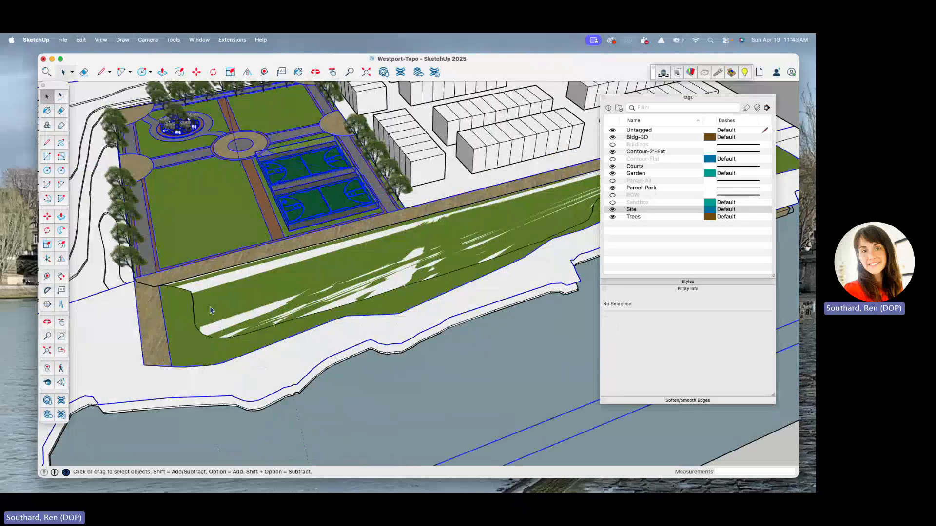
pyautogui.scroll(8, 211, 310)
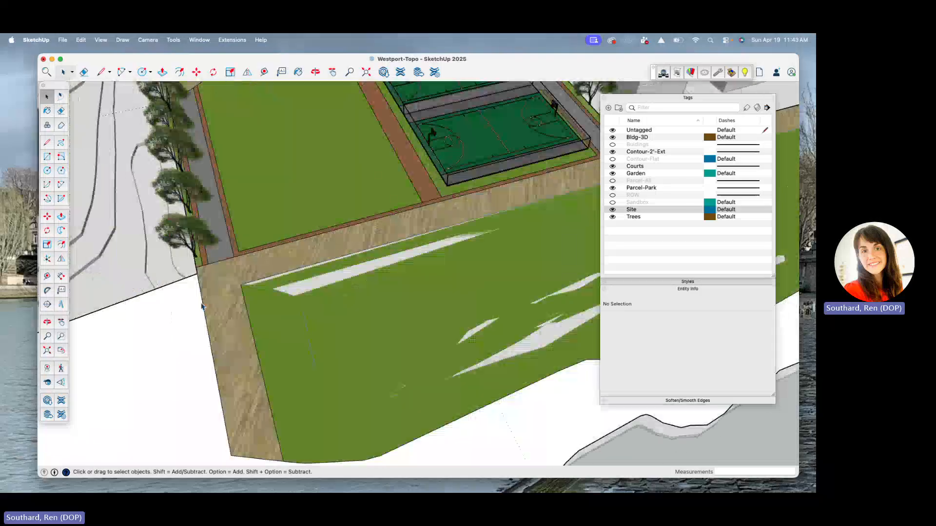
pyautogui.scroll(6, 202, 306)
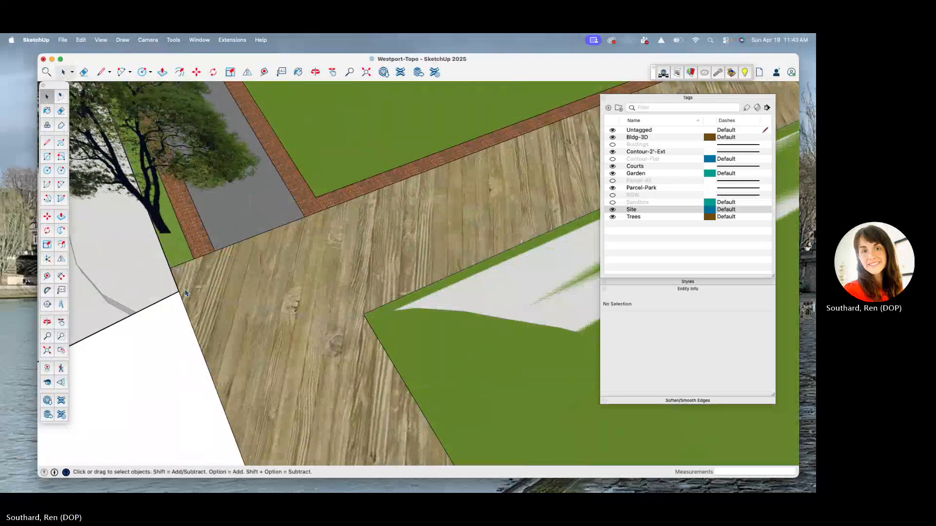
pyautogui.scroll(8, 185, 293)
pyautogui.press('l')
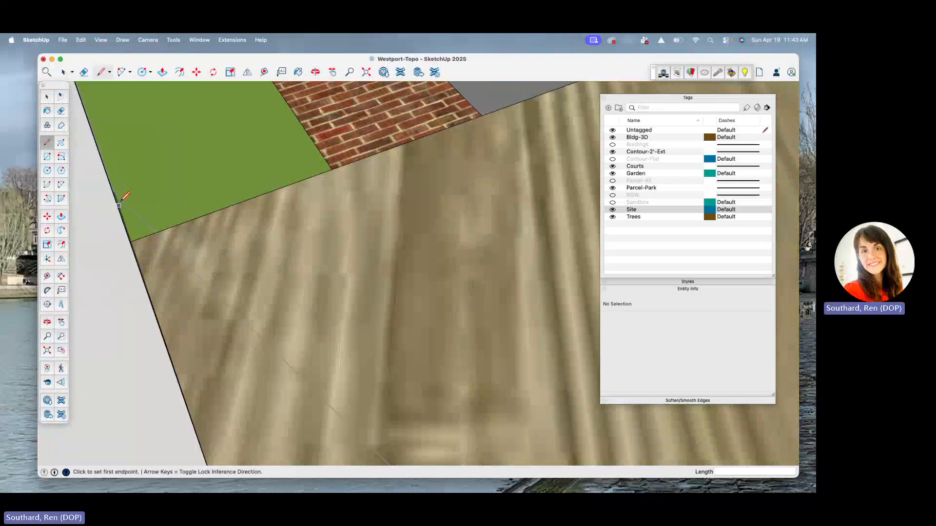
pyautogui.scroll(5, 159, 205)
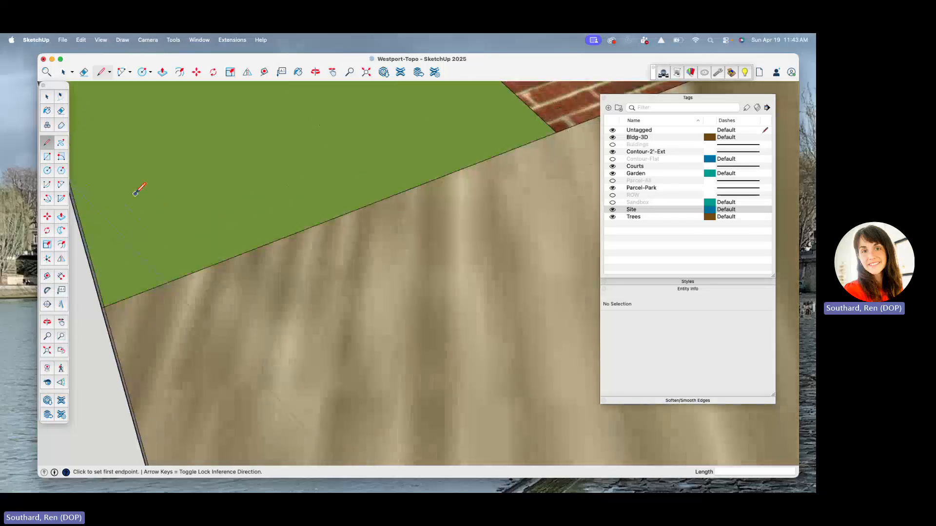
pyautogui.scroll(-2, 138, 190)
pyautogui.click(89, 184)
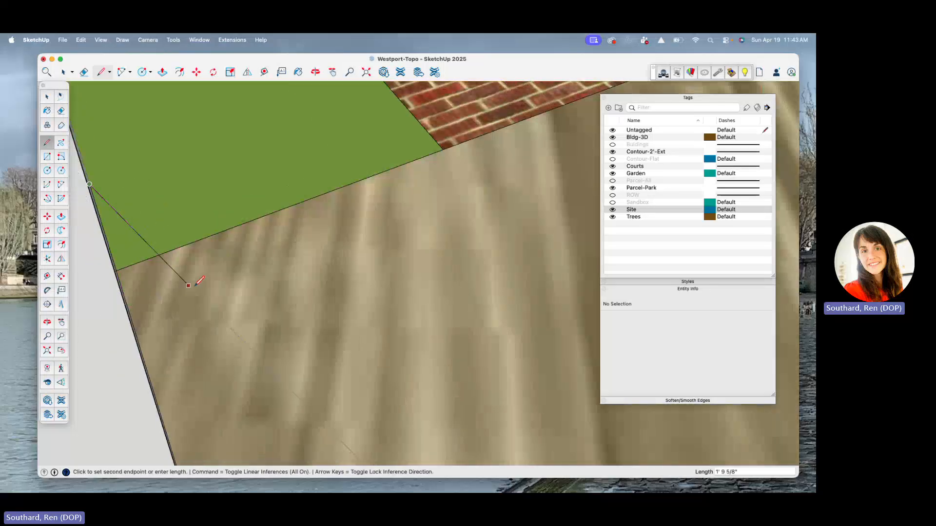
pyautogui.scroll(-6, 246, 343)
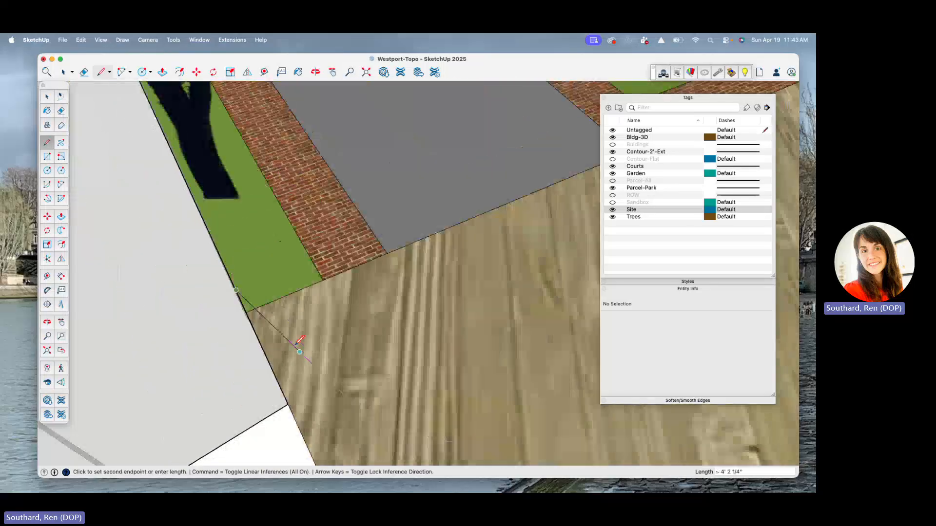
pyautogui.scroll(-2, 294, 344)
pyautogui.click(339, 379)
pyautogui.scroll(-3, 340, 379)
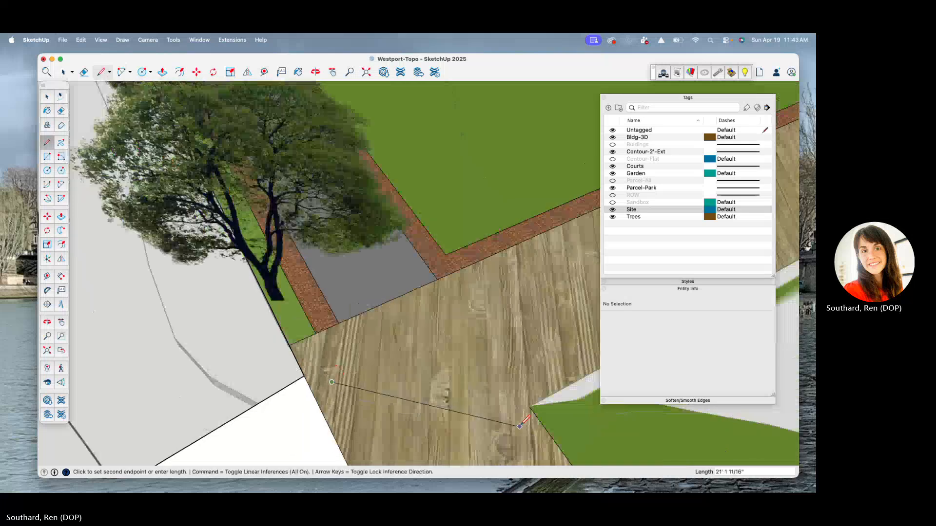
pyautogui.scroll(2, 497, 415)
pyautogui.scroll(10, 537, 405)
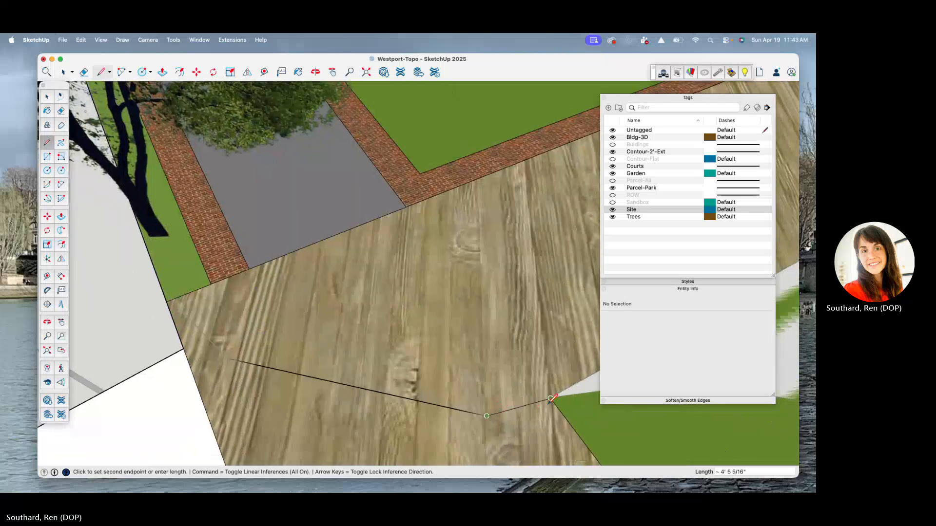
pyautogui.click(522, 395)
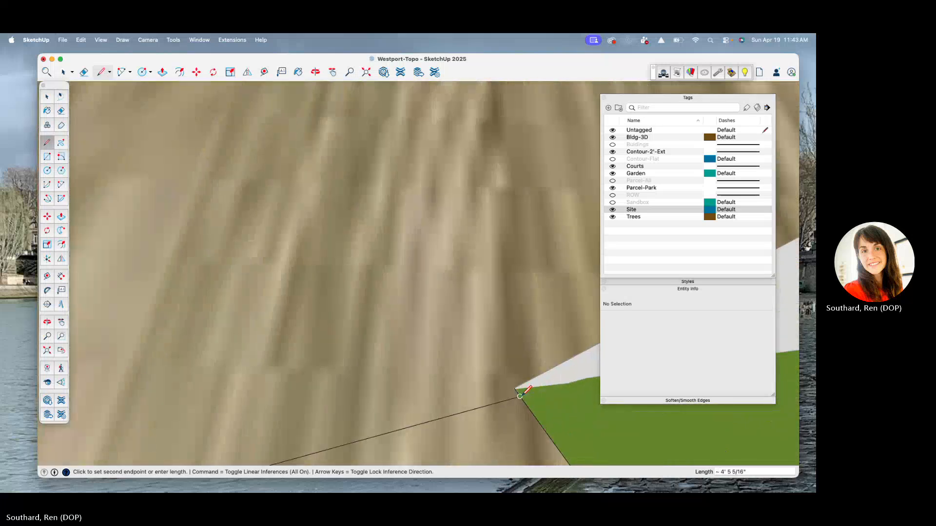
pyautogui.press('space')
# Undo the traced contour lines on the boardwalk, check the Site group by selecting it, and clear the selection
pyautogui.scroll(-3, 348, 334)
pyautogui.scroll(-5, 348, 336)
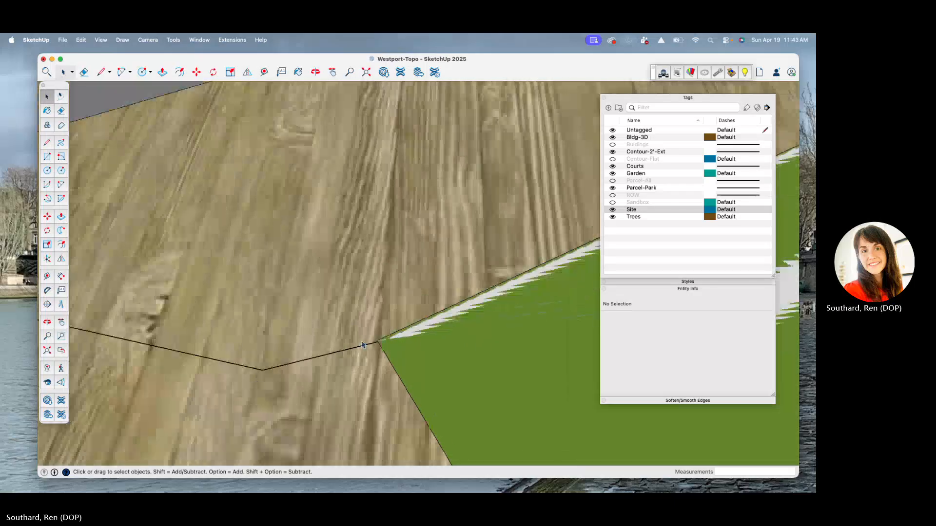
pyautogui.click(340, 360)
pyautogui.scroll(-3, 340, 359)
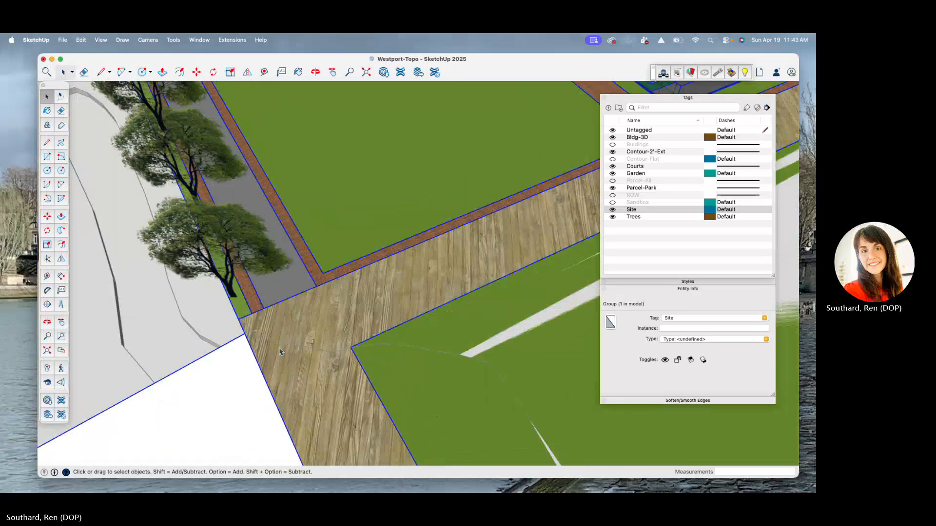
pyautogui.scroll(8, 280, 351)
pyautogui.press('Escape')
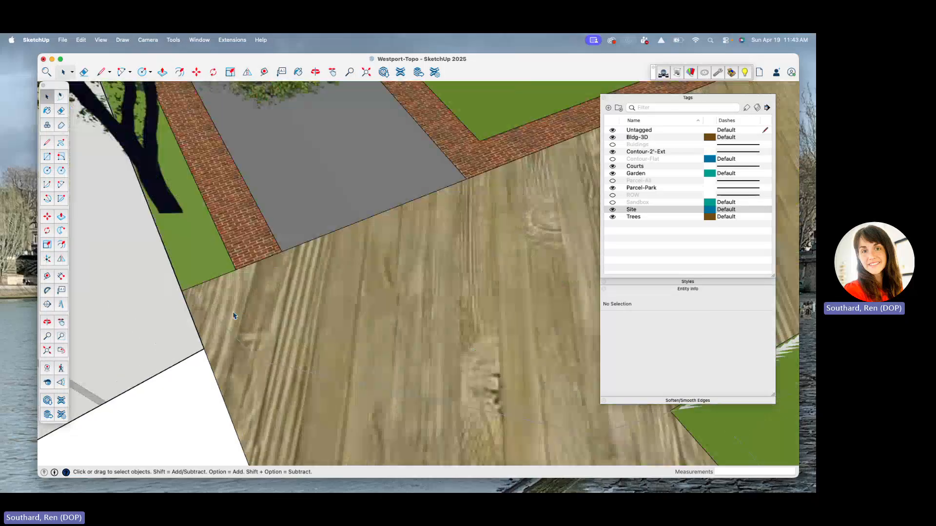
# Try again to draw lines along the contour across the boardwalk, ending at the inner lawn corner
pyautogui.scroll(-3, 234, 316)
pyautogui.press('l')
pyautogui.click(153, 247)
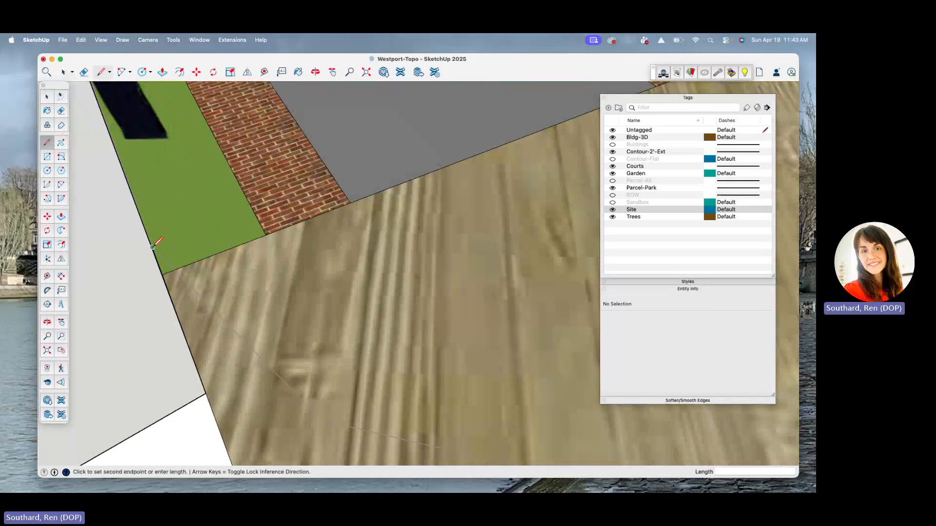
pyautogui.scroll(-3, 267, 362)
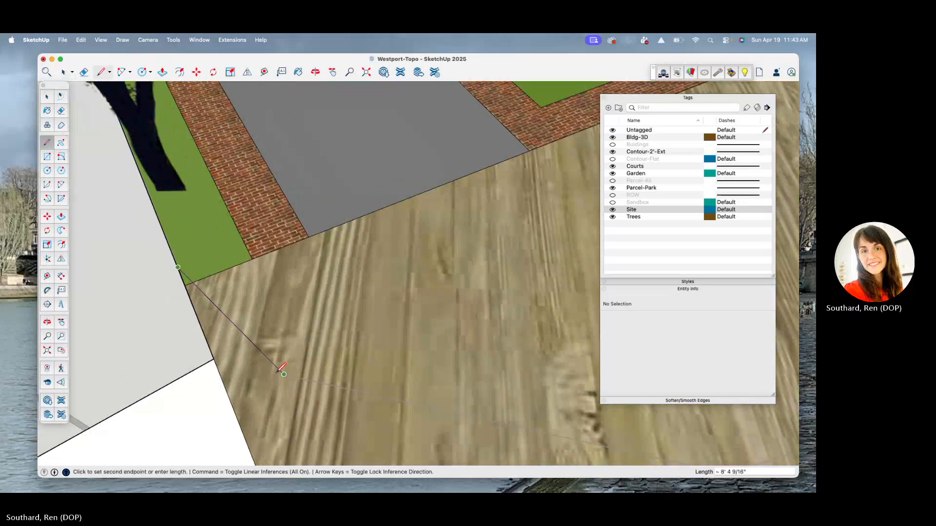
pyautogui.scroll(-3, 284, 374)
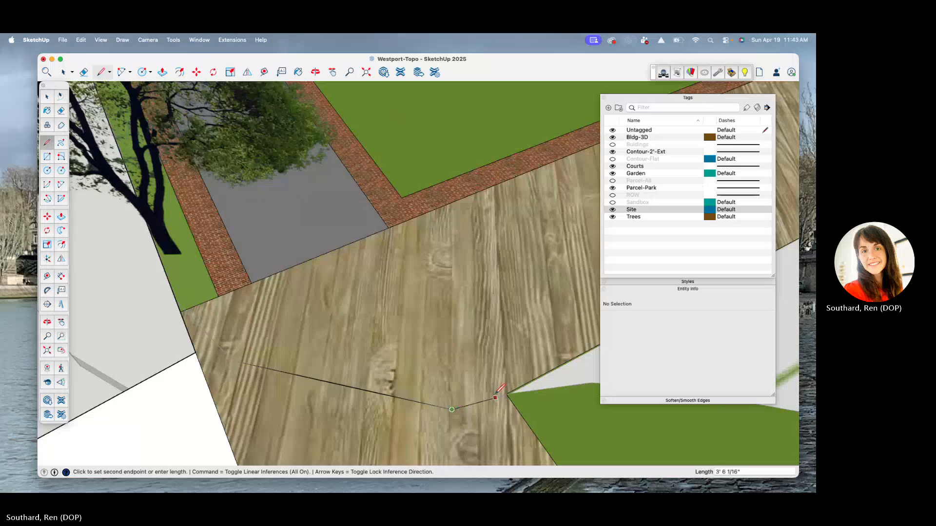
pyautogui.scroll(5, 496, 395)
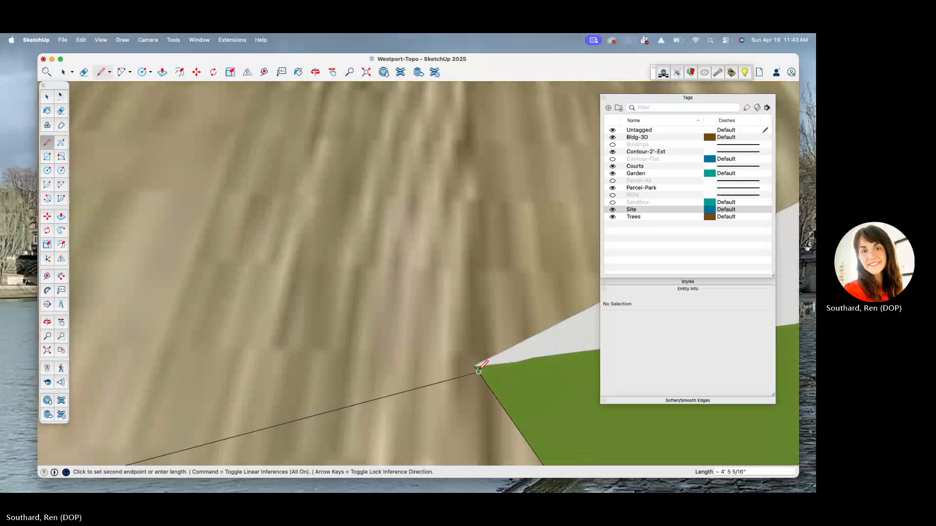
pyautogui.click(475, 367)
pyautogui.scroll(-5, 349, 329)
pyautogui.press('space')
# Open the park site group for editing and select its boardwalk face
pyautogui.click(244, 226)
pyautogui.scroll(-3, 244, 217)
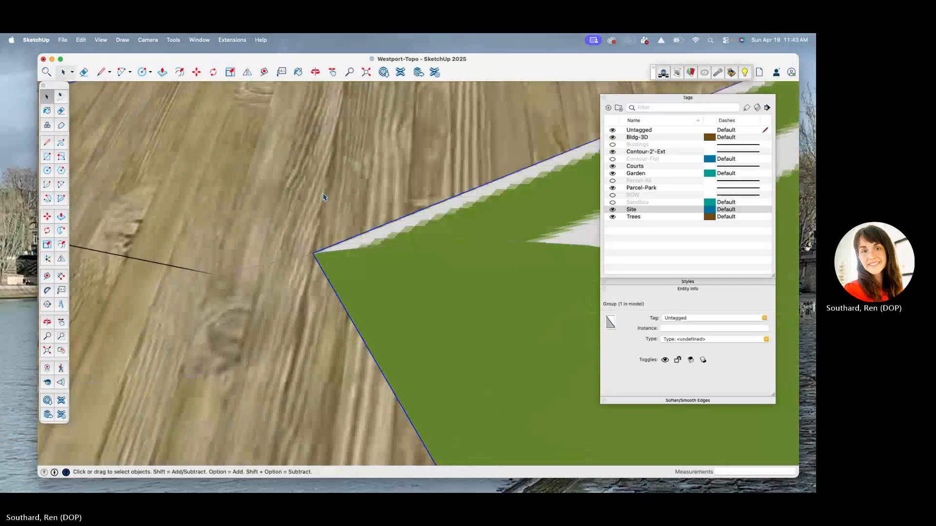
pyautogui.scroll(-5, 323, 196)
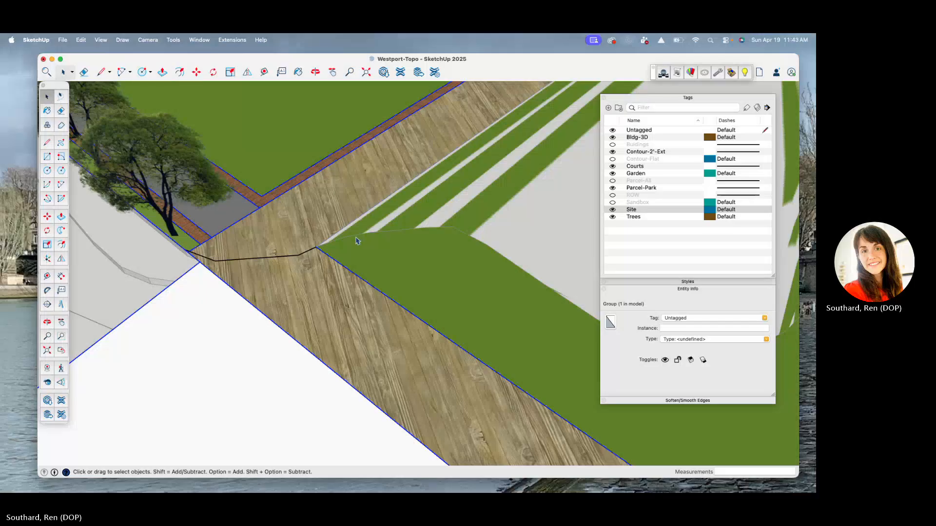
pyautogui.doubleClick(254, 281)
pyautogui.scroll(5, 254, 280)
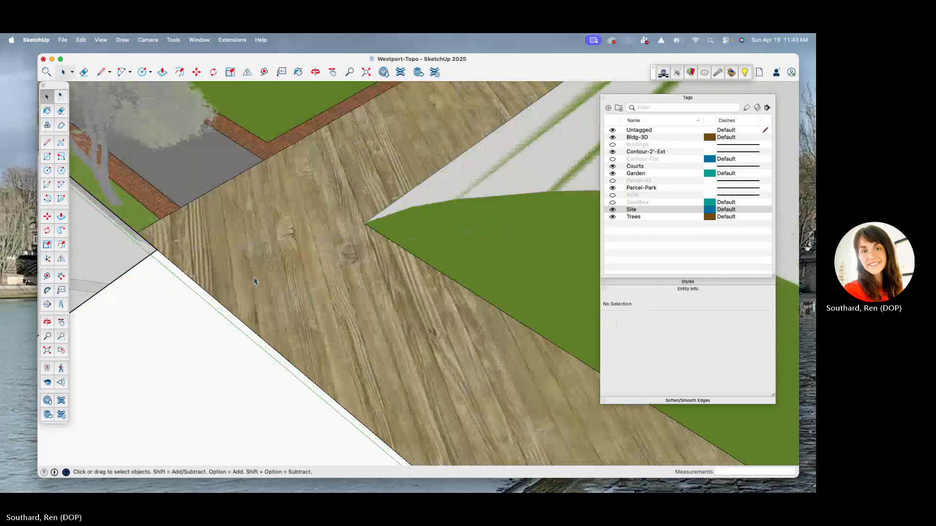
pyautogui.click(255, 280)
pyautogui.scroll(3, 170, 252)
pyautogui.scroll(3, 126, 230)
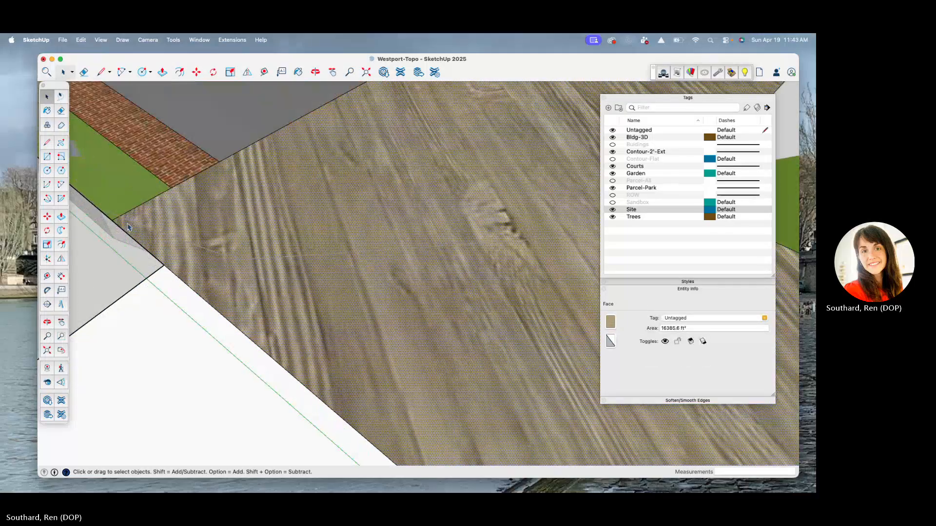
# Inside the group, draw connected lines along the contour from the park's edge to the lawn corner, splitting the boardwalk face
pyautogui.press('l')
pyautogui.click(99, 209)
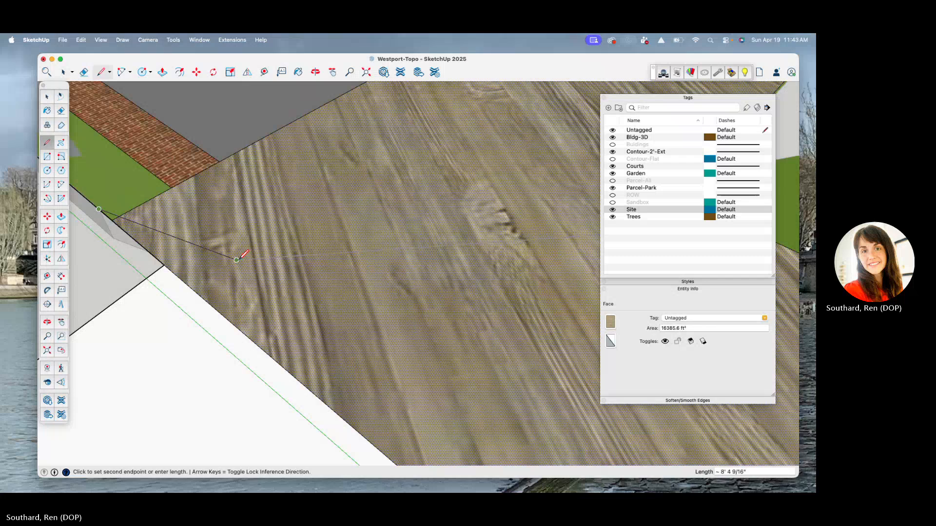
pyautogui.click(237, 260)
pyautogui.scroll(-2, 237, 260)
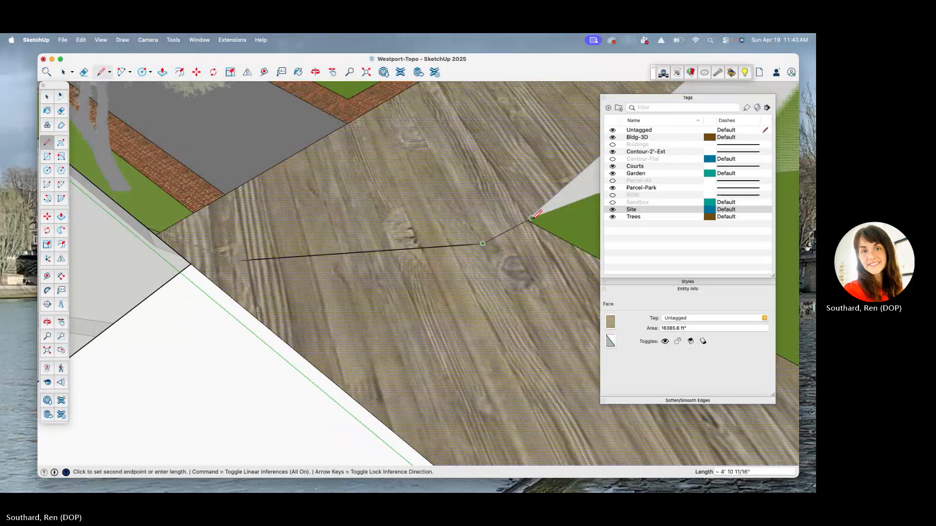
pyautogui.scroll(-5, 283, 263)
# Check the split by selecting the boardwalk face on the waterfront side of the new line and the waterfront lawn face
pyautogui.press('space')
pyautogui.click(360, 304)
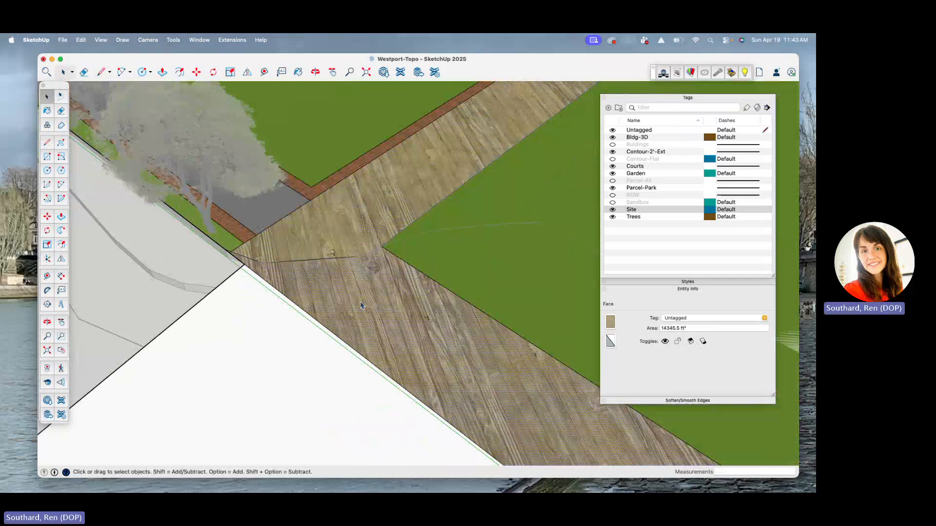
pyautogui.scroll(-3, 277, 266)
pyautogui.scroll(-5, 278, 268)
pyautogui.moveTo(281, 271); pyautogui.dragTo(249, 275, button='middle')
pyautogui.click(427, 297)
pyautogui.scroll(-8, 359, 293)
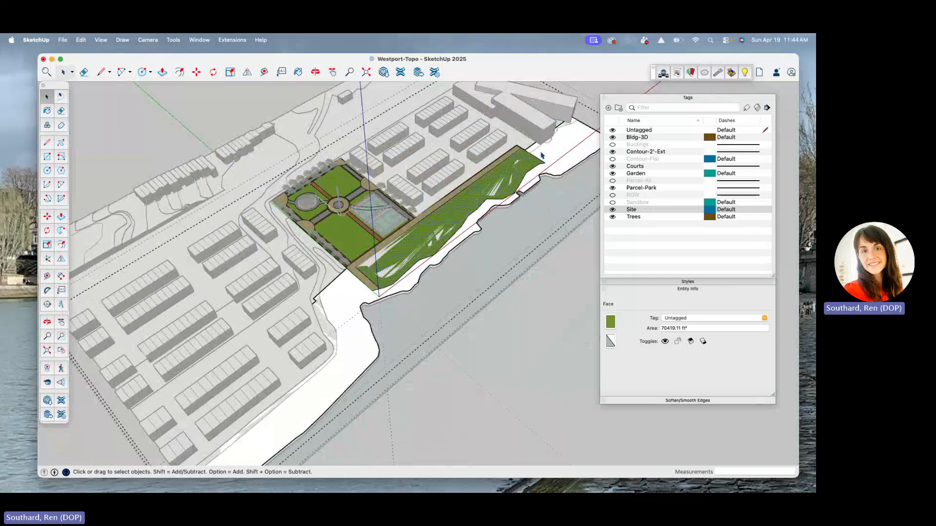
# Erase the edges bounding the waterfront lawn near the far end of the boardwalk, removing the lawn face
pyautogui.scroll(8, 515, 165)
pyautogui.press('e')
pyautogui.scroll(6, 507, 152)
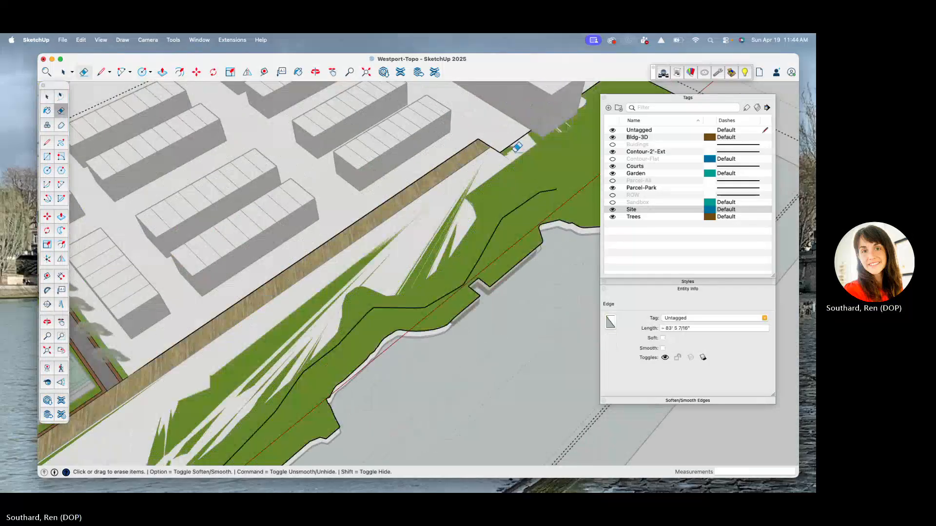
pyautogui.moveTo(491, 154); pyautogui.dragTo(502, 155)
pyautogui.scroll(-3, 502, 153)
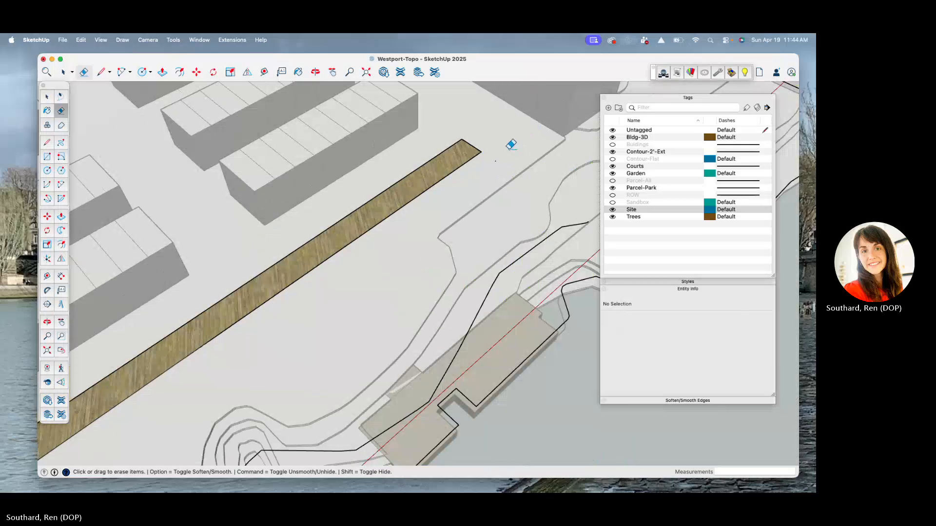
pyautogui.scroll(-2, 509, 149)
pyautogui.click(497, 151)
pyautogui.scroll(-8, 500, 104)
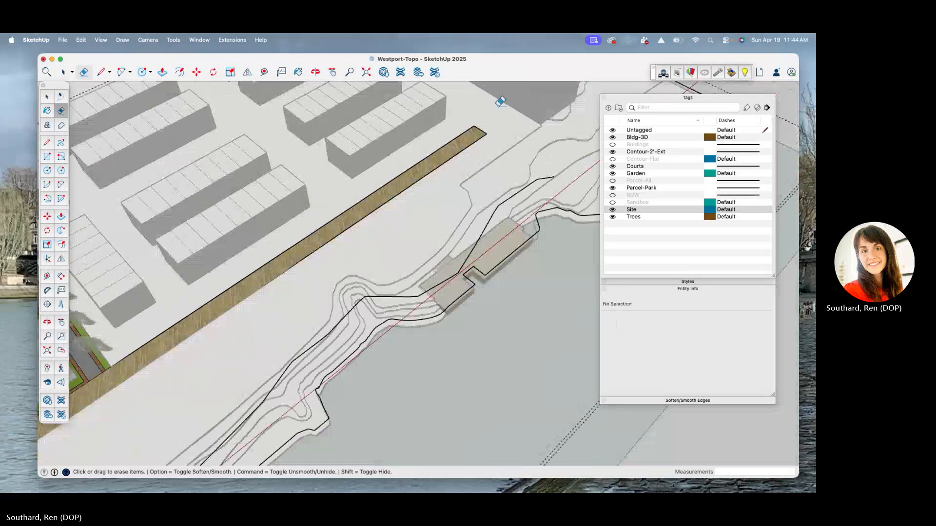
# Erase the long parcel boundary edge that meets the boardwalk corner beside the park
pyautogui.scroll(8, 313, 318)
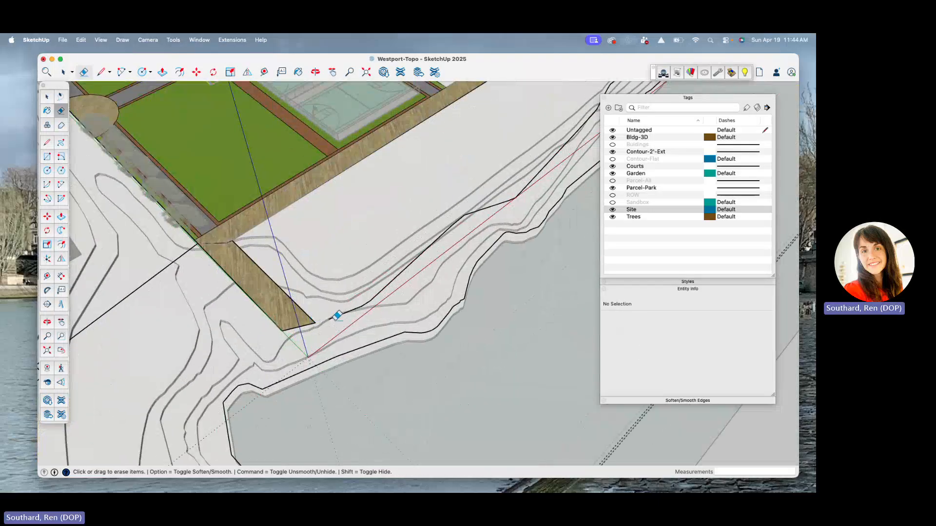
pyautogui.scroll(4, 218, 253)
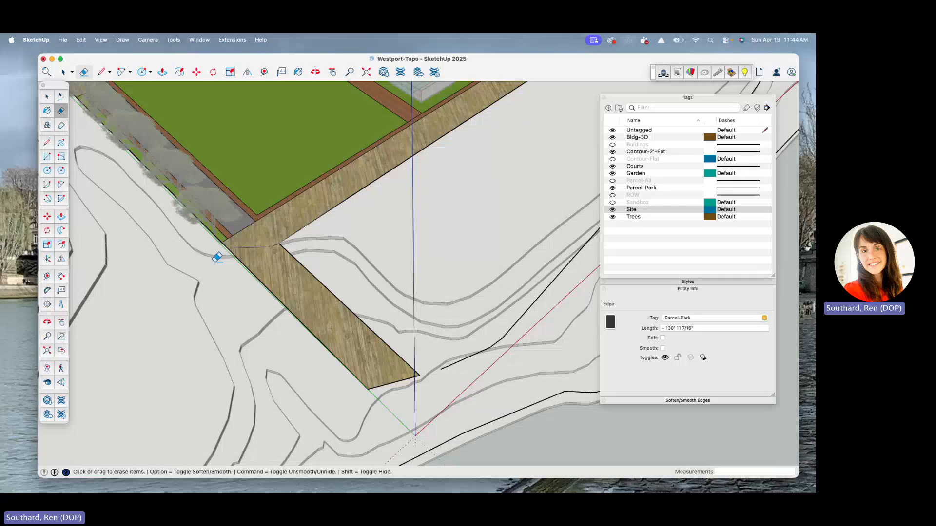
pyautogui.scroll(-5, 359, 341)
pyautogui.press('space')
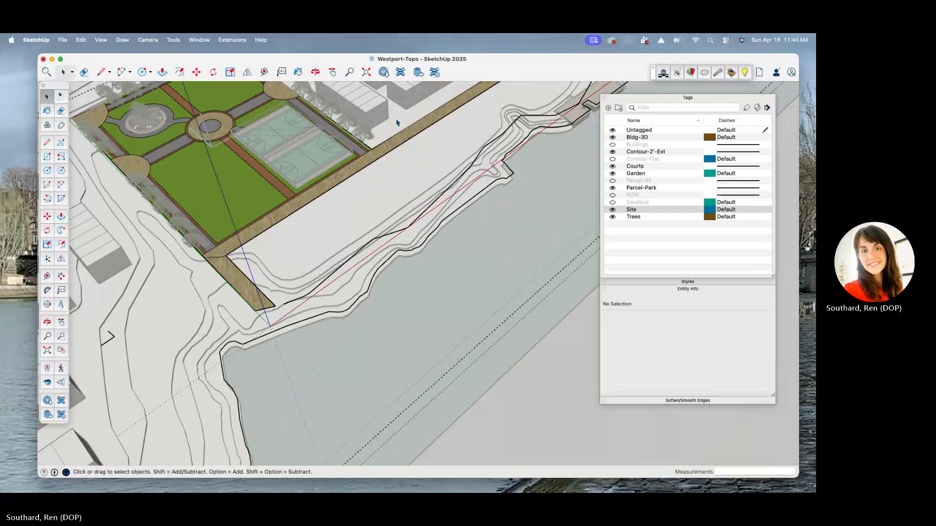
# Turn on Hide Rest of Model for component editing and inspect the stray edges left around the park and shoreline
pyautogui.click(102, 40)
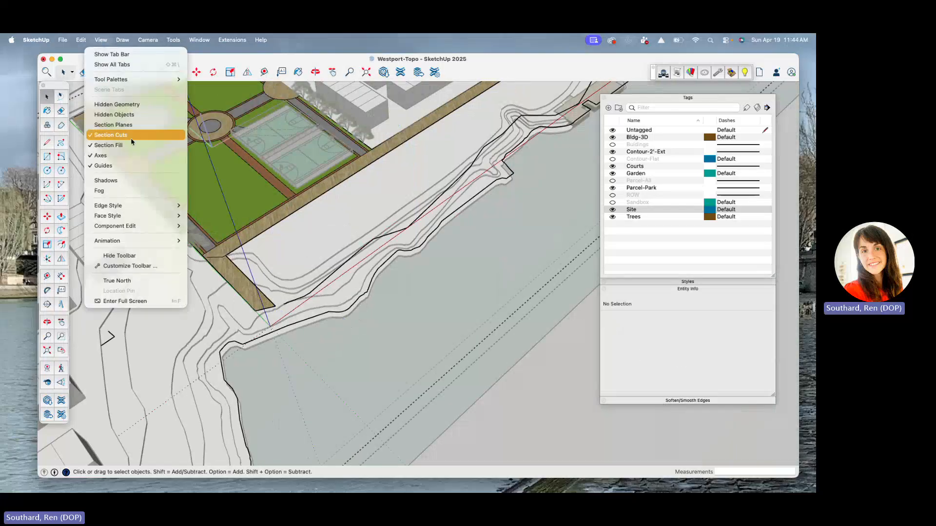
pyautogui.moveTo(132, 226)
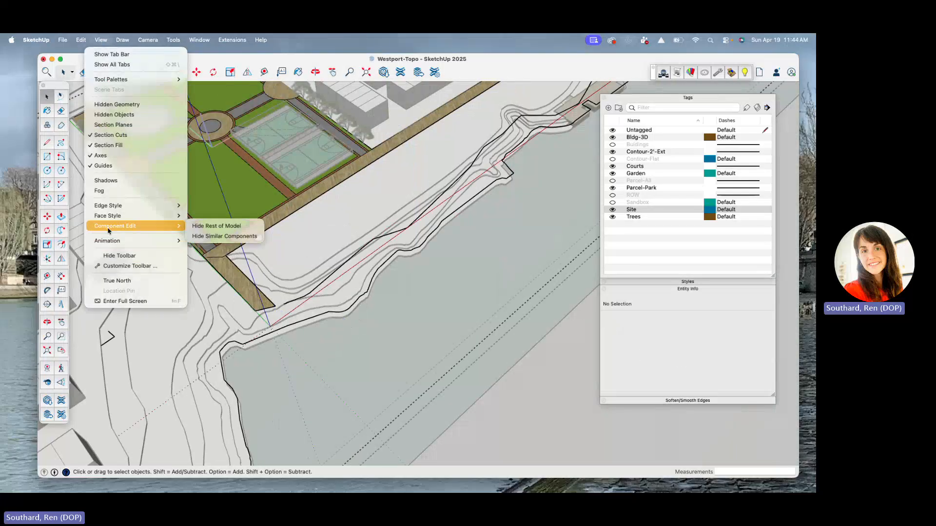
pyautogui.click(222, 227)
pyautogui.scroll(-5, 214, 245)
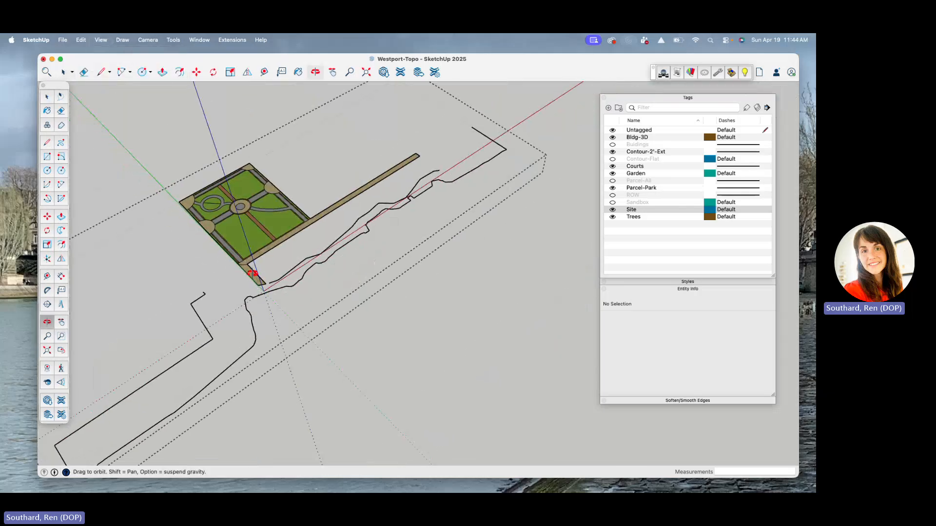
pyautogui.scroll(3, 214, 245)
pyautogui.scroll(4, 213, 245)
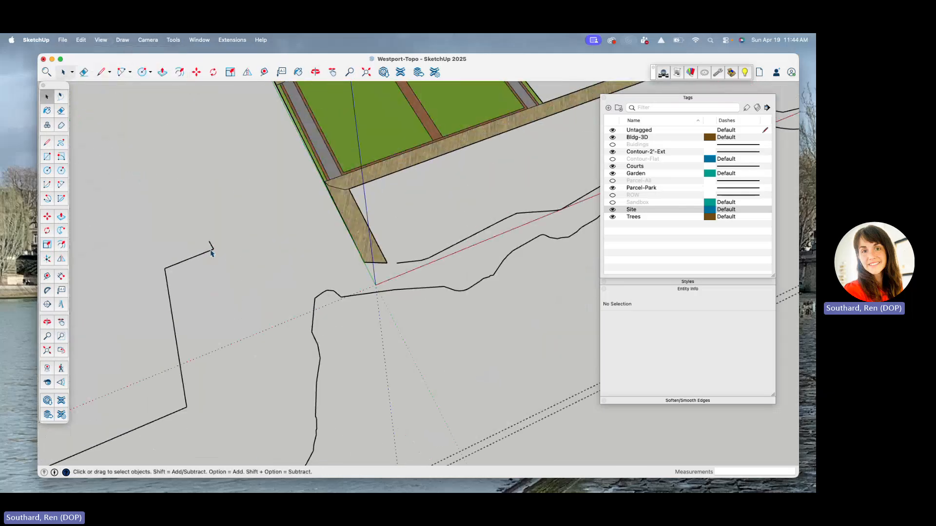
# Delete the connected parcel boundary edges around the shoreline and the loose jagged edge below the boardwalk
pyautogui.click(211, 252)
pyautogui.scroll(-4, 214, 263)
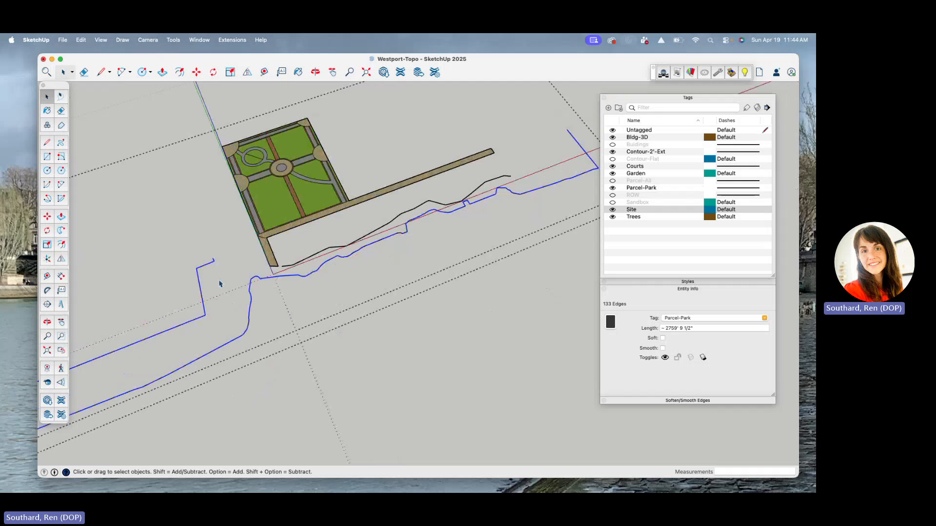
pyautogui.doubleClick(352, 248)
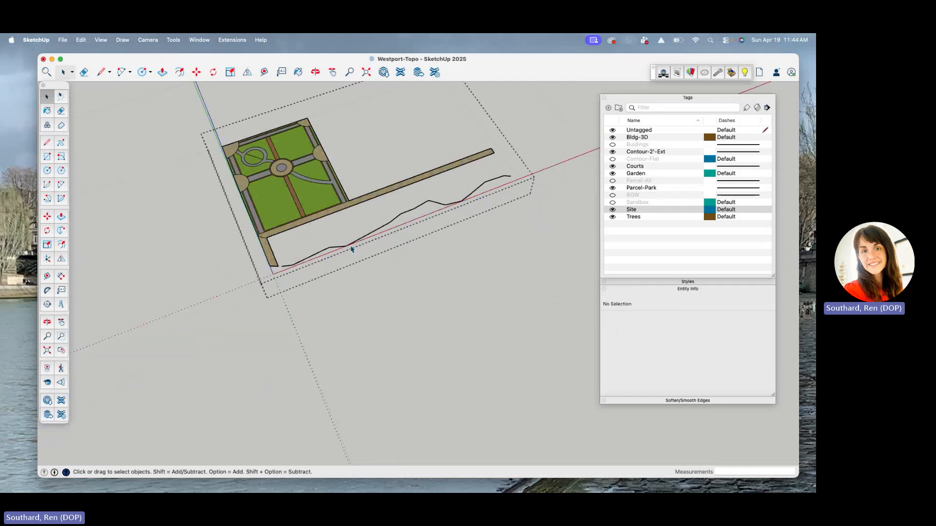
pyautogui.press('Delete')
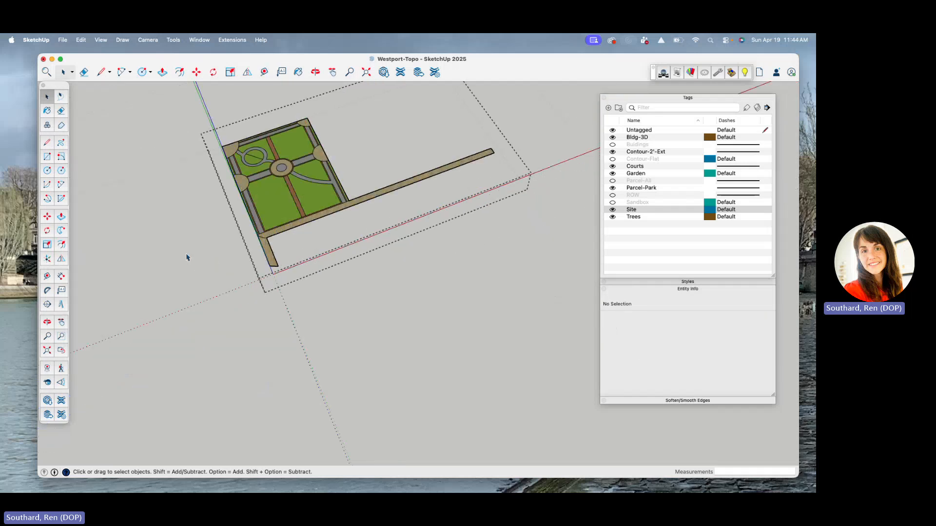
# Cut the boardwalk face on the waterfront side of the contour split out of the site geometry
pyautogui.scroll(3, 295, 216)
pyautogui.scroll(8, 255, 247)
pyautogui.moveTo(181, 275)
pyautogui.mouseDown(button='middle')
pyautogui.moveTo(177, 240)
pyautogui.moveTo(191, 266)
pyautogui.mouseUp(button='middle')
pyautogui.click(191, 265)
pyautogui.rightClick(191, 271)
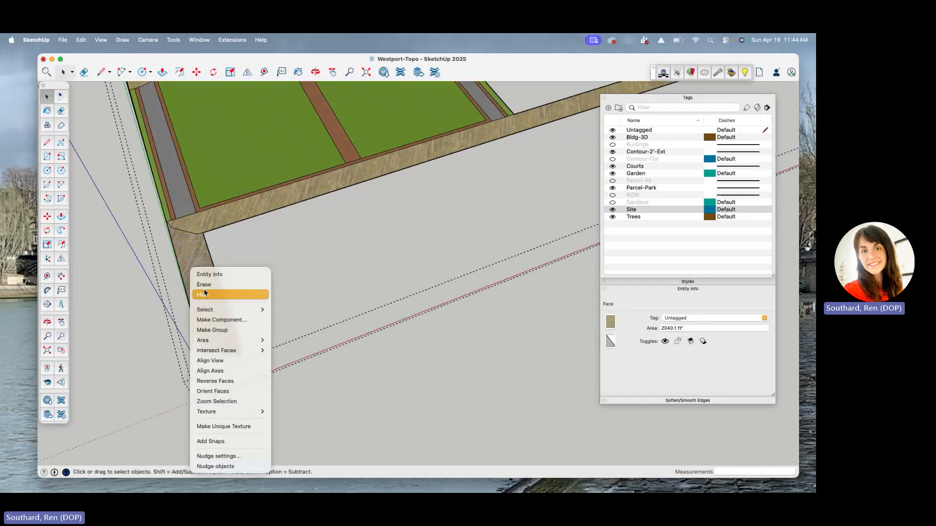
pyautogui.click(81, 40)
pyautogui.click(81, 40)
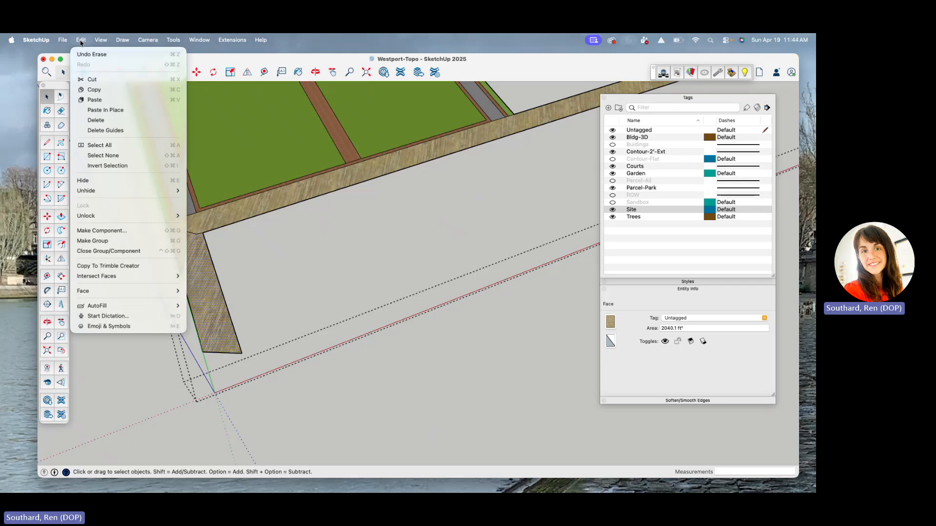
pyautogui.click(91, 79)
# Erase the leftover outline of the cut boardwalk segment, from the park corner to the stray edges near the origin
pyautogui.scroll(3, 168, 243)
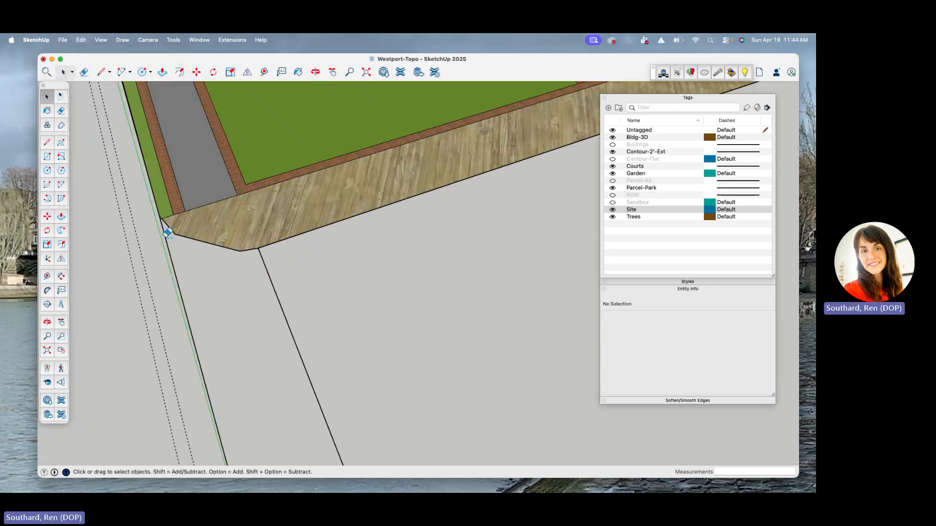
pyautogui.press('e')
pyautogui.scroll(5, 171, 218)
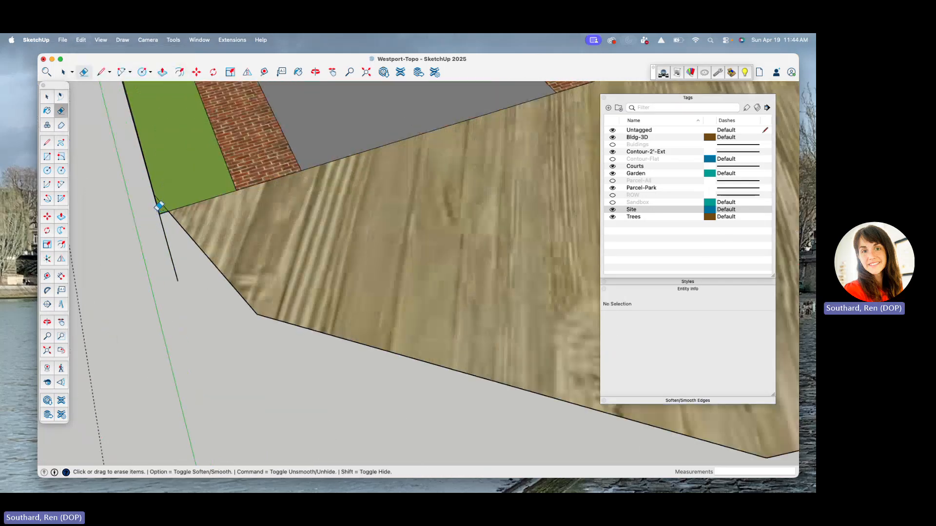
pyautogui.moveTo(159, 207); pyautogui.dragTo(171, 209)
pyautogui.scroll(-5, 195, 178)
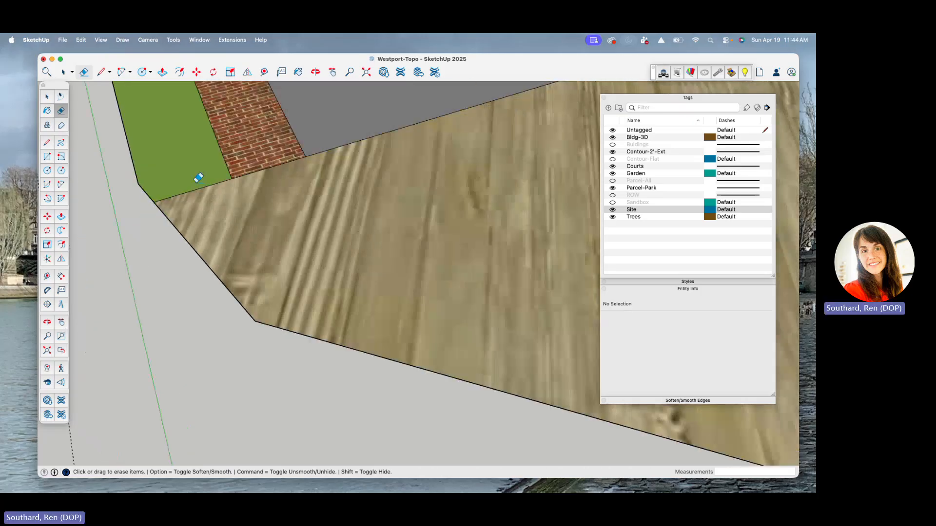
pyautogui.click(360, 268)
pyautogui.scroll(-5, 312, 153)
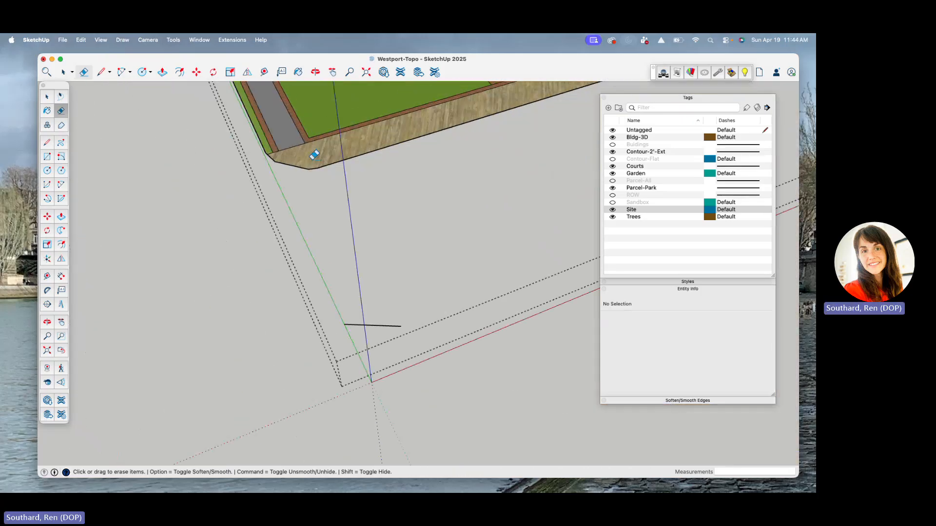
pyautogui.moveTo(365, 337); pyautogui.dragTo(363, 339)
pyautogui.scroll(-4, 281, 279)
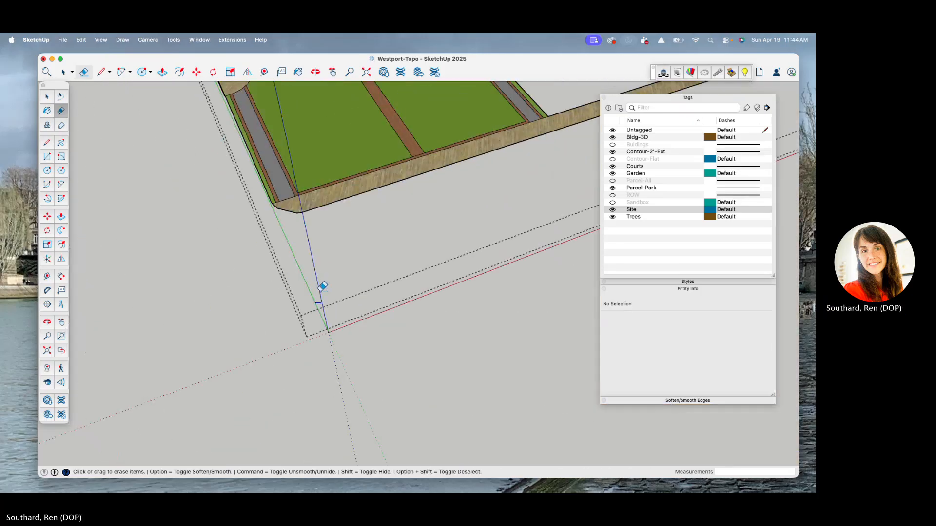
pyautogui.click(323, 291)
# Turn off Hide Rest of Model for component editing and bring the park and waterfront contours into view
pyautogui.click(100, 39)
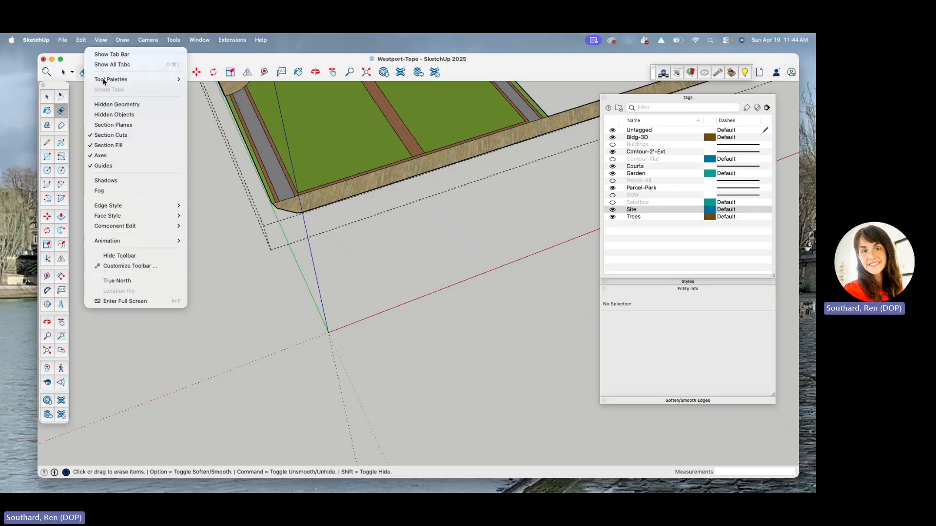
pyautogui.moveTo(161, 226)
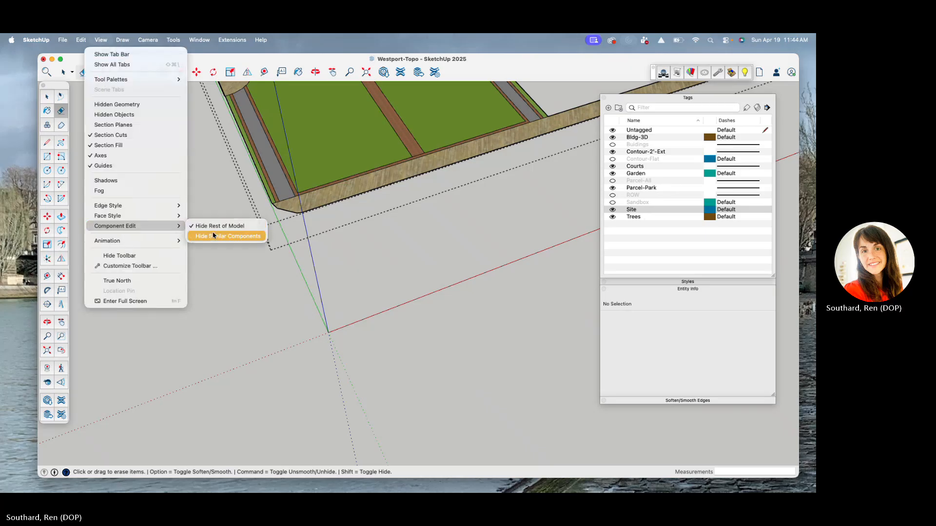
pyautogui.click(209, 228)
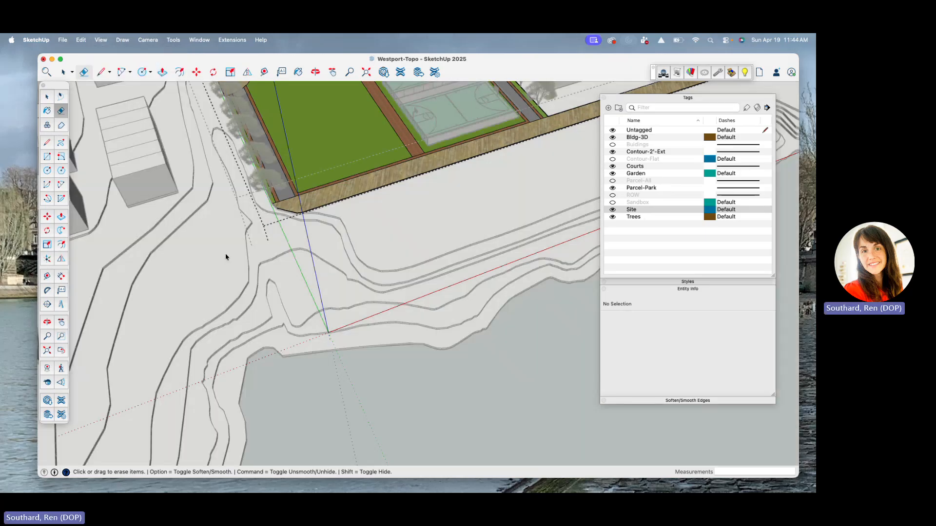
pyautogui.scroll(3, 225, 253)
pyautogui.moveTo(225, 253); pyautogui.dragTo(145, 197, button='middle')
pyautogui.scroll(-5, 145, 196)
pyautogui.scroll(3, 352, 218)
pyautogui.moveTo(352, 219); pyautogui.dragTo(305, 236, button='middle')
pyautogui.scroll(-5, 305, 237)
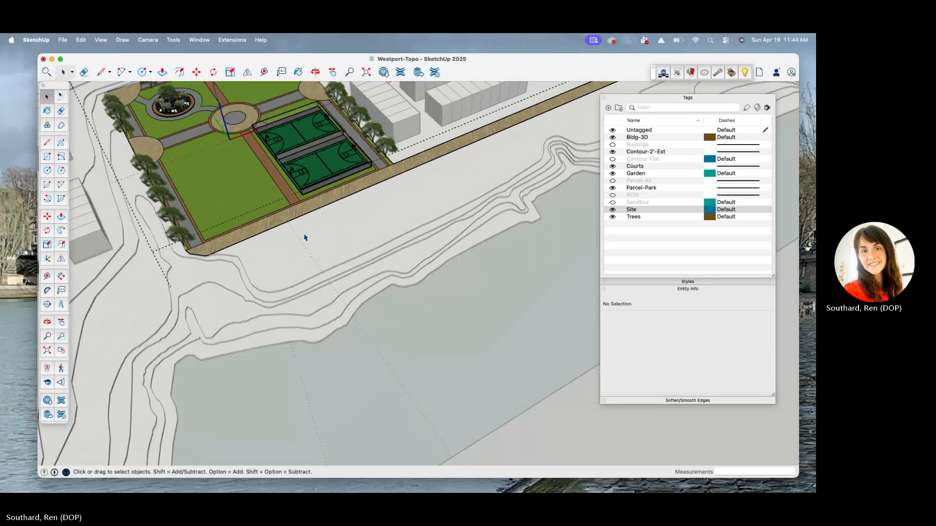
pyautogui.click(307, 239)
pyautogui.doubleClick(307, 238)
pyautogui.scroll(6, 267, 253)
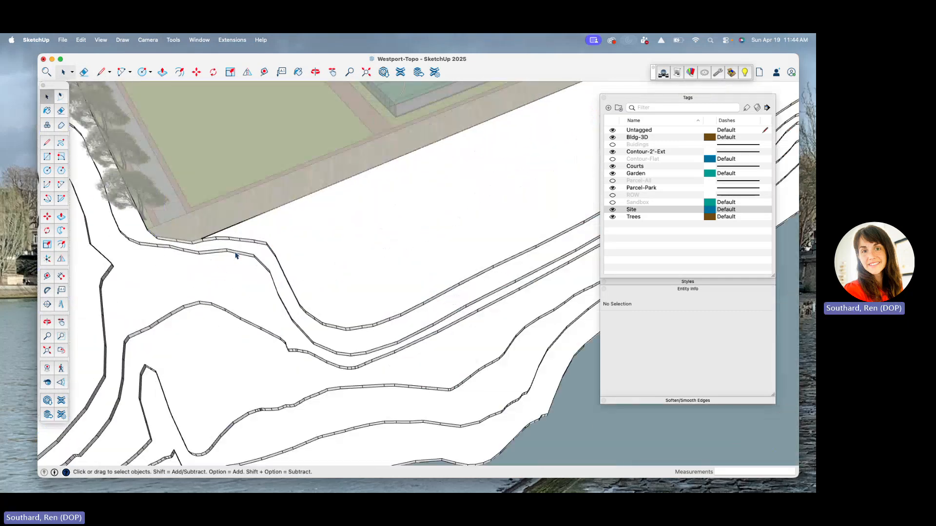
pyautogui.moveTo(238, 255); pyautogui.dragTo(265, 228, button='middle')
pyautogui.click(265, 227)
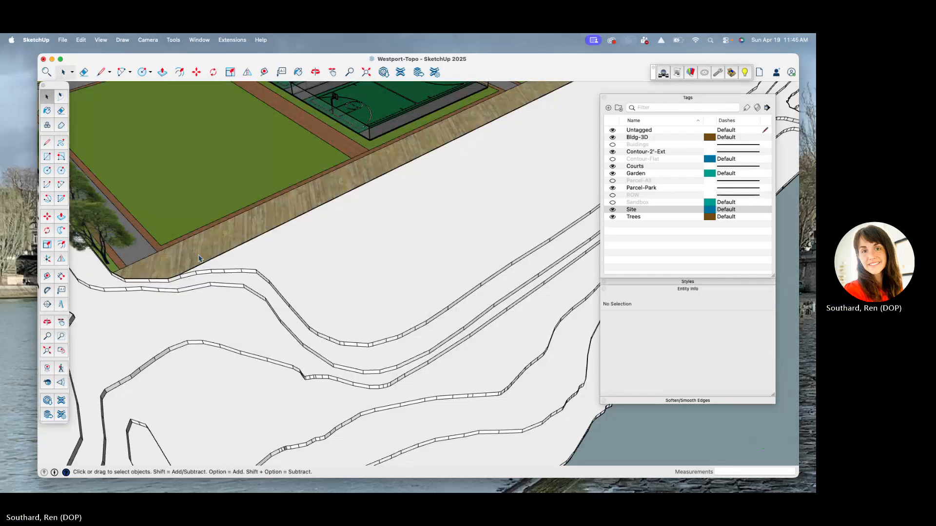
# Open the park group for editing and paste the cut boardwalk segment in place
pyautogui.click(199, 259)
pyautogui.doubleClick(188, 256)
pyautogui.scroll(-5, 187, 257)
pyautogui.scroll(8, 163, 274)
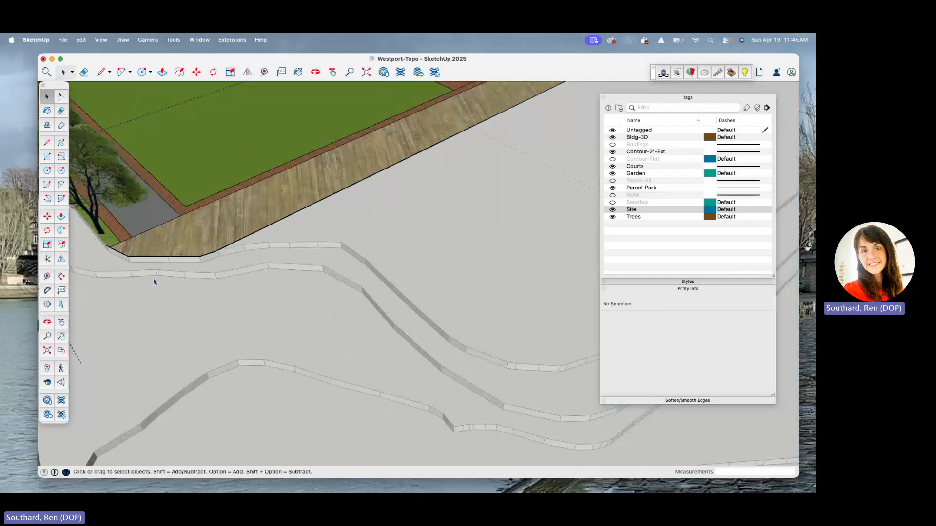
pyautogui.doubleClick(157, 250)
pyautogui.scroll(-2, 186, 247)
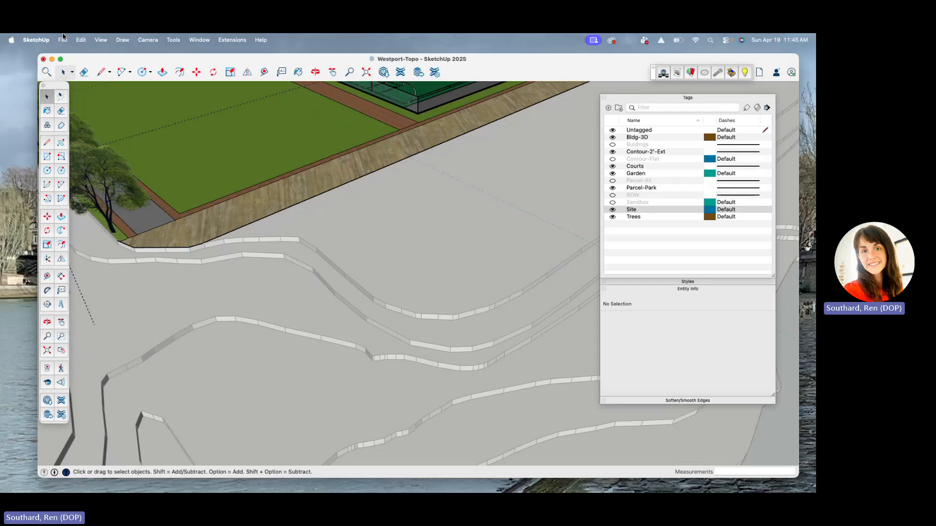
pyautogui.click(81, 41)
pyautogui.click(97, 111)
pyautogui.scroll(5, 155, 261)
pyautogui.moveTo(156, 261); pyautogui.dragTo(222, 179, button='middle')
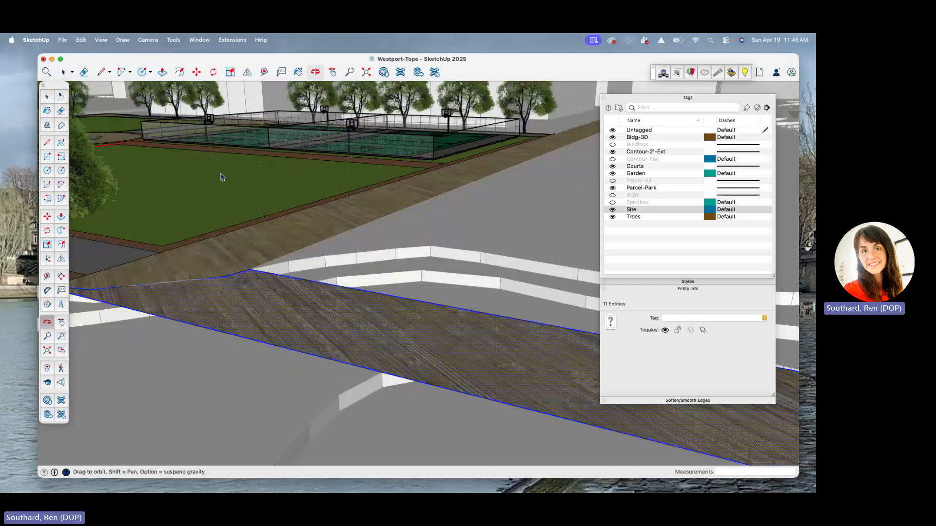
# Extrude the pasted boardwalk face 2' with Push/Pull to form a slab
pyautogui.press('m')
pyautogui.scroll(-2, 320, 213)
pyautogui.scroll(-3, 260, 260)
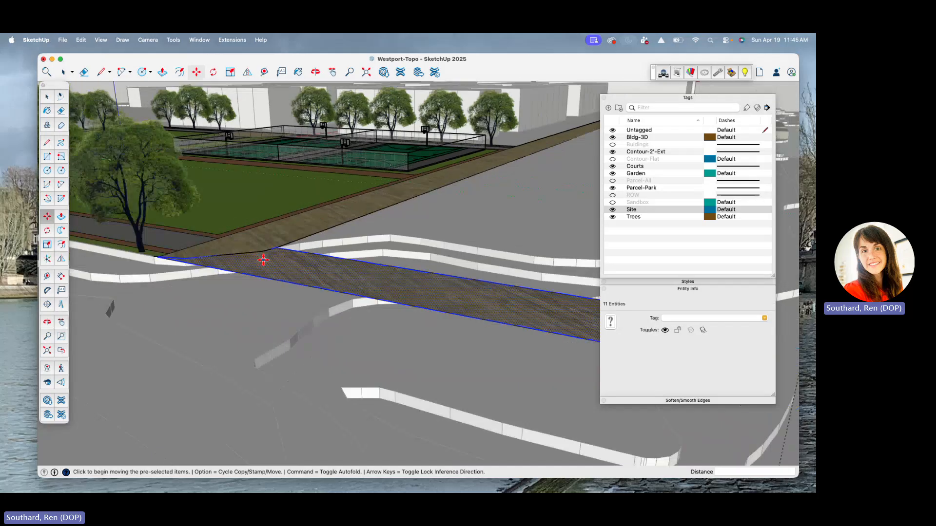
pyautogui.press('p')
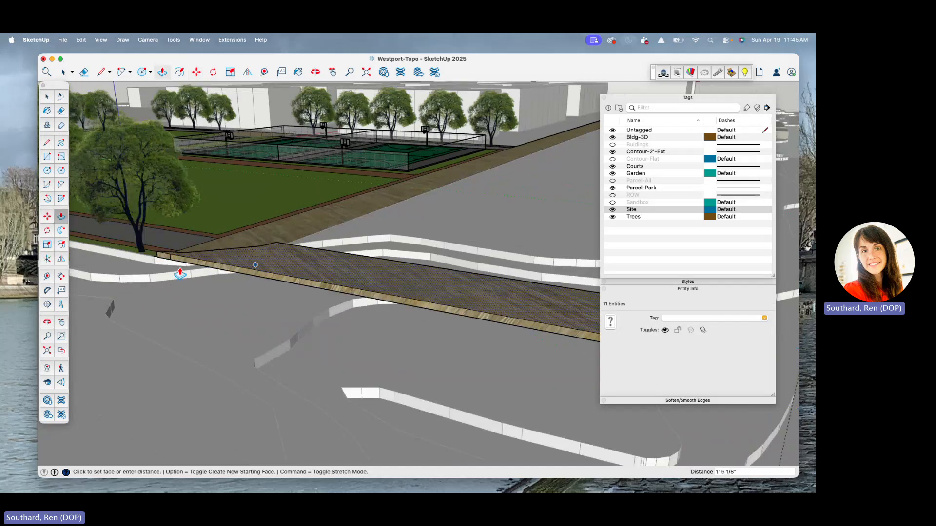
pyautogui.click(178, 273)
pyautogui.scroll(-3, 189, 265)
pyautogui.scroll(5, 472, 263)
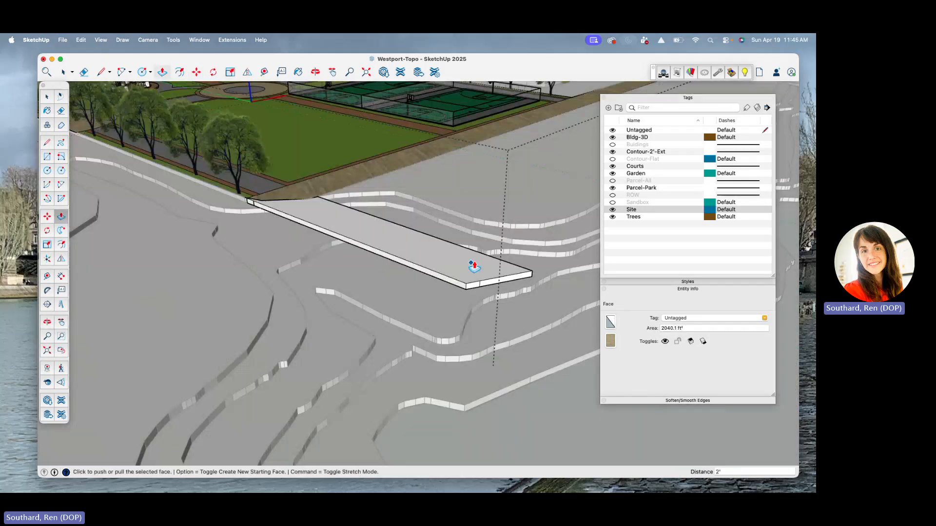
# Push/pull the underside of the boardwalk slab a further 2' down to the lower contour step
pyautogui.press('o')
pyautogui.moveTo(386, 295); pyautogui.dragTo(414, 297, button='middle')
pyautogui.scroll(-3, 560, 286)
pyautogui.scroll(-5, 464, 236)
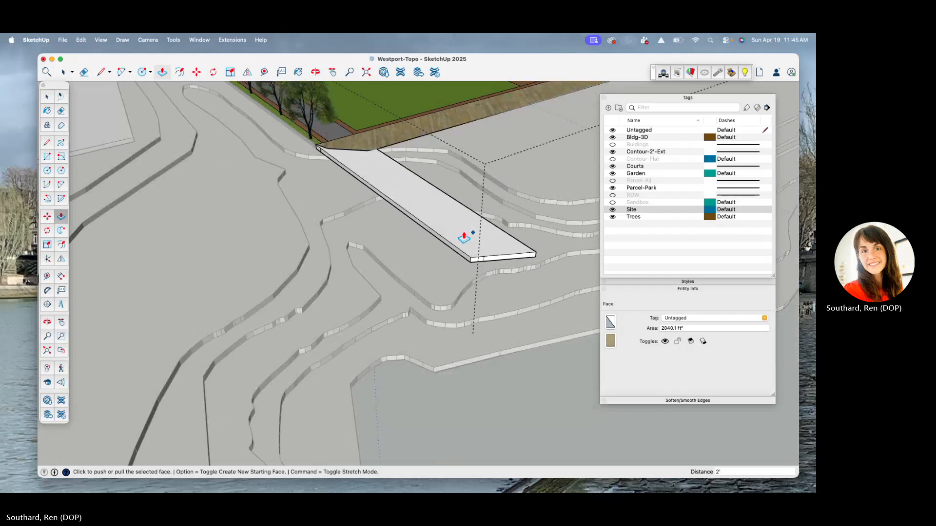
pyautogui.moveTo(293, 332); pyautogui.dragTo(308, 273, button='middle')
pyautogui.scroll(4, 308, 273)
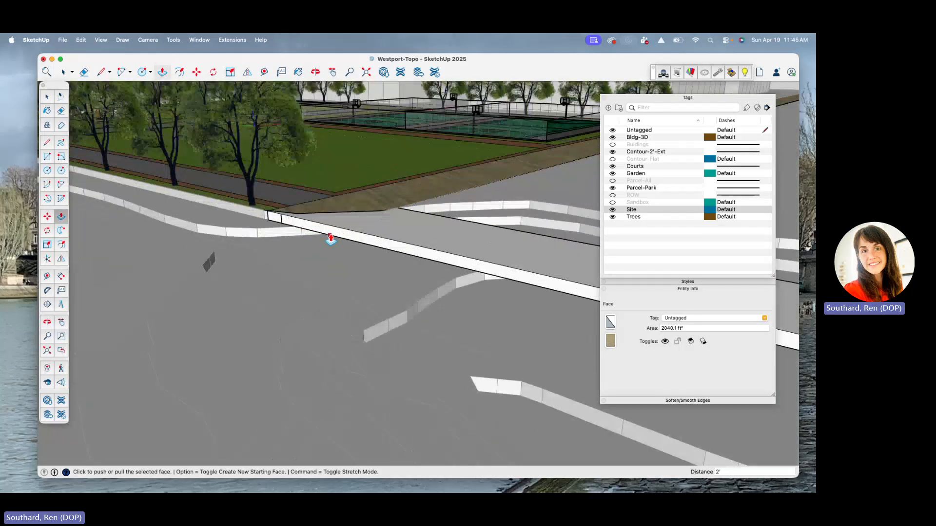
pyautogui.scroll(3, 330, 236)
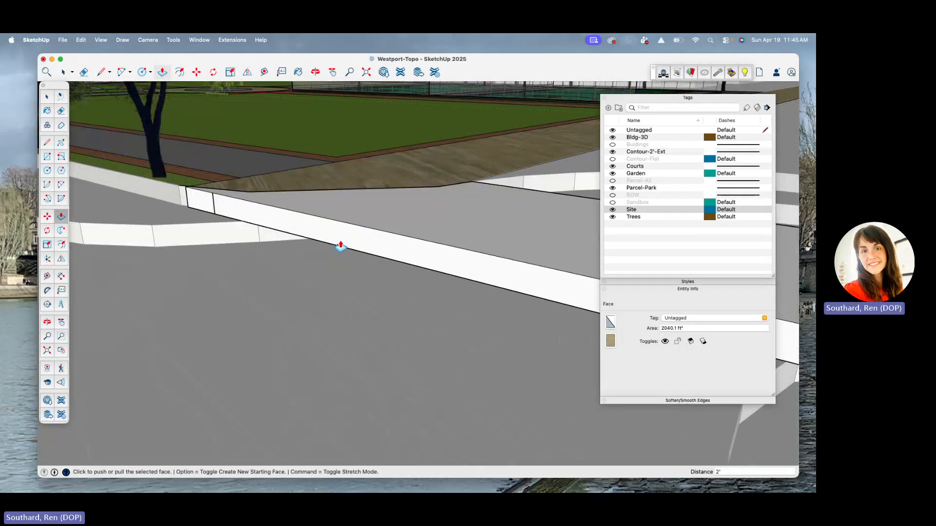
pyautogui.moveTo(341, 244)
pyautogui.mouseDown(button='middle')
pyautogui.moveTo(356, 177)
pyautogui.moveTo(341, 209)
pyautogui.moveTo(359, 246)
pyautogui.moveTo(259, 211)
pyautogui.mouseUp(button='middle')
pyautogui.click(455, 247)
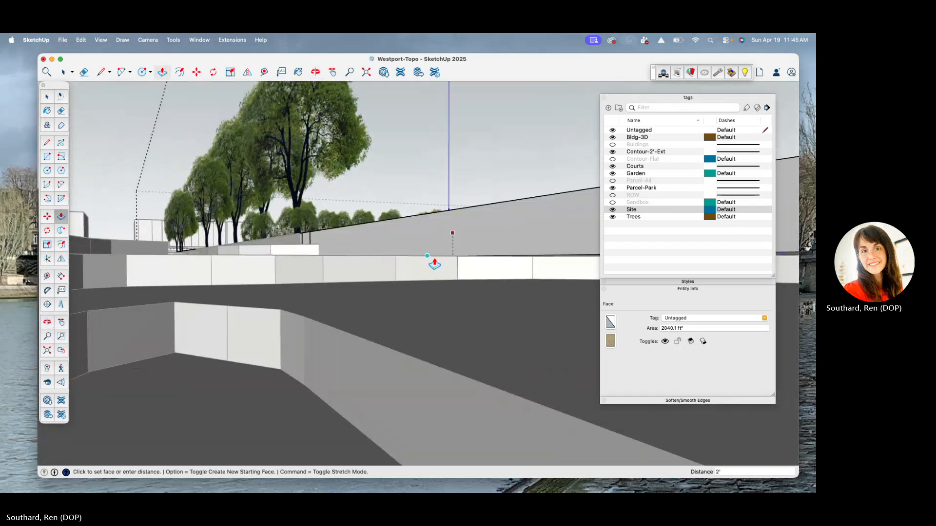
pyautogui.moveTo(435, 265); pyautogui.dragTo(523, 258, button='middle')
pyautogui.click(516, 285)
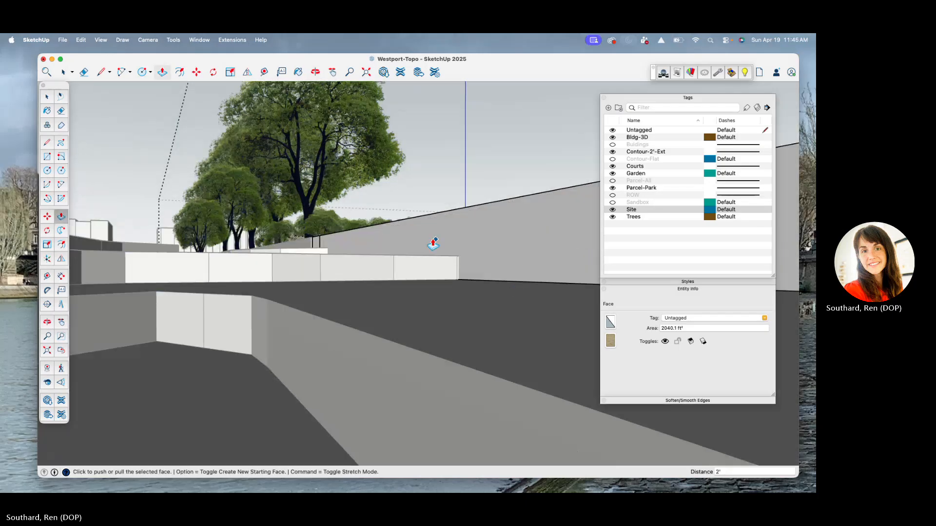
# Try to square off the slab's waterfront end with a line about 20' long from its corner to the opposite top edge
pyautogui.moveTo(433, 242); pyautogui.dragTo(466, 307, button='middle')
pyautogui.moveTo(361, 243); pyautogui.dragTo(596, 316, button='middle')
pyautogui.scroll(2, 276, 217)
pyautogui.moveTo(271, 207); pyautogui.dragTo(381, 277, button='middle')
pyautogui.scroll(2, 400, 221)
pyautogui.scroll(-3, 400, 220)
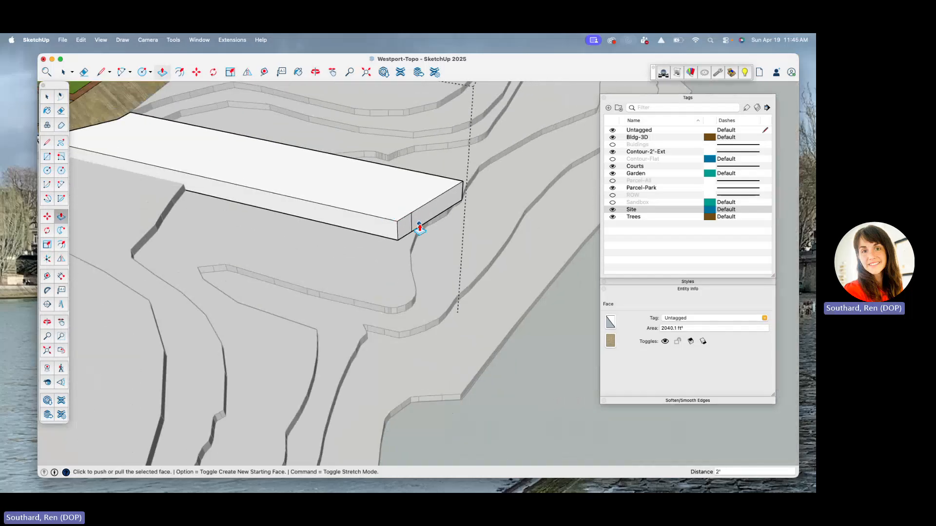
pyautogui.scroll(3, 397, 215)
pyautogui.press('l')
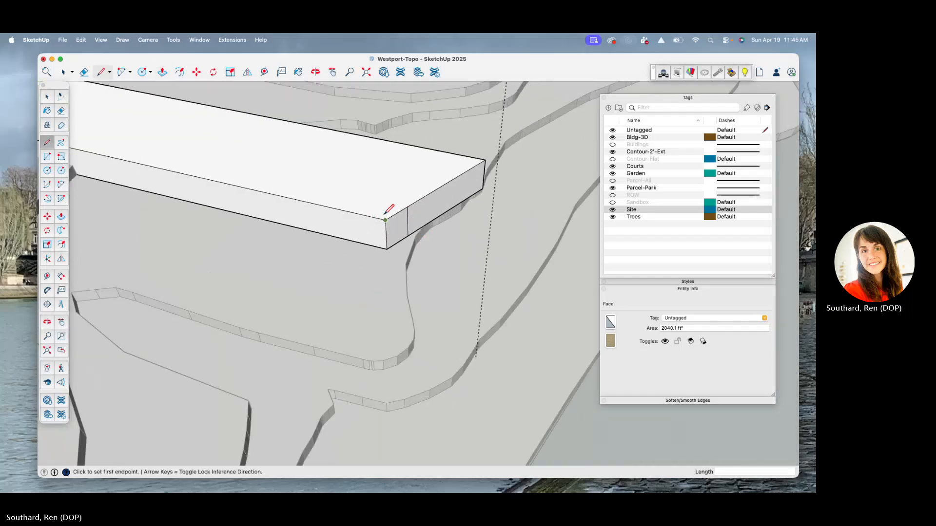
pyautogui.click(385, 219)
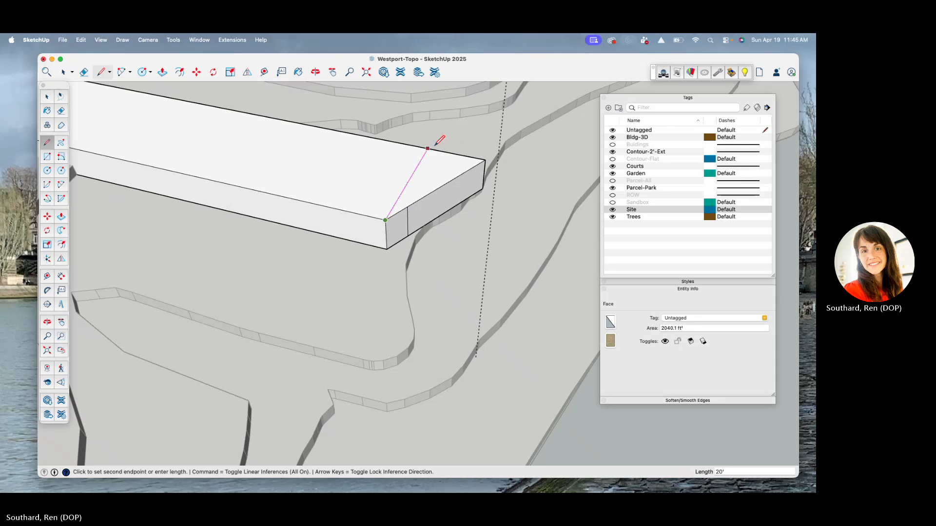
pyautogui.click(435, 146)
pyautogui.scroll(-4, 430, 190)
pyautogui.moveTo(428, 192); pyautogui.dragTo(501, 237, button='middle')
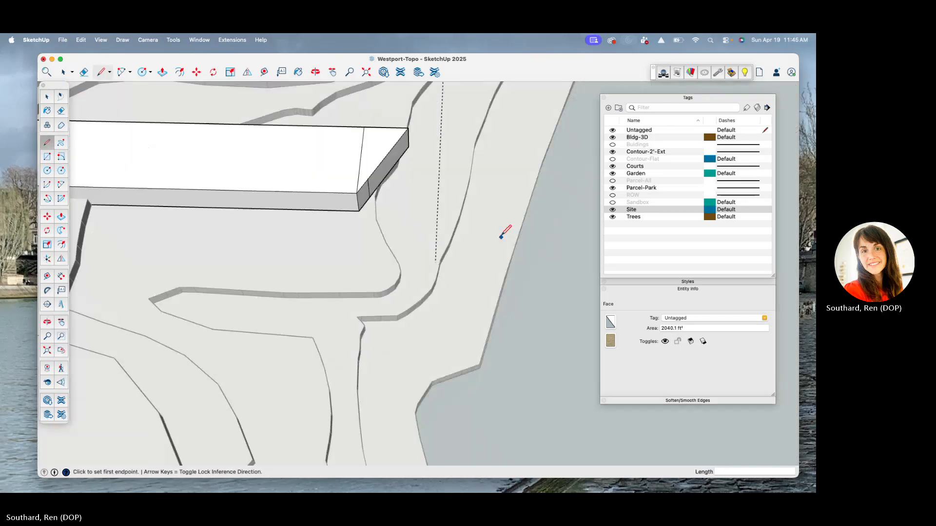
pyautogui.scroll(-2, 502, 237)
pyautogui.scroll(1, 386, 200)
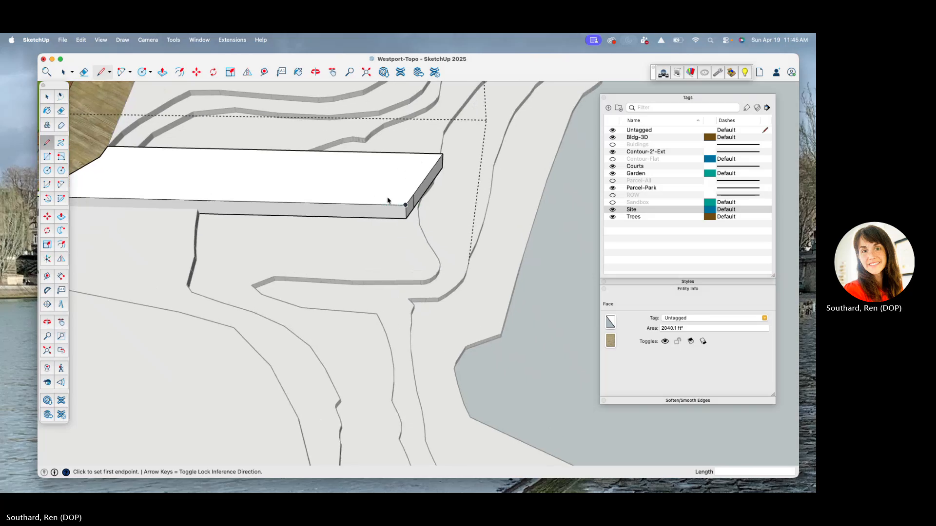
# Place a guide parallel to the park boardwalk's edge, about 90' away, through the near corner of the slab's waterfront end
pyautogui.scroll(-3, 382, 202)
pyautogui.scroll(5, 210, 115)
pyautogui.press('t')
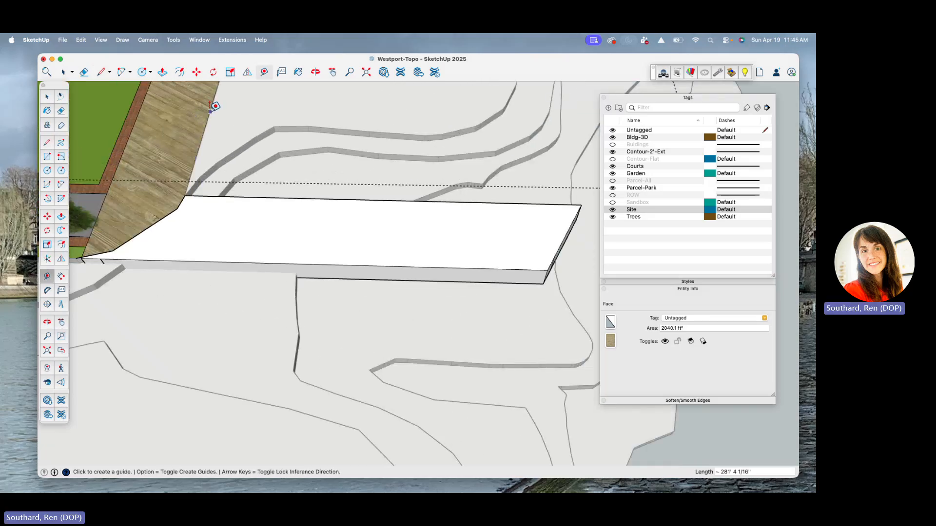
pyautogui.scroll(2, 550, 253)
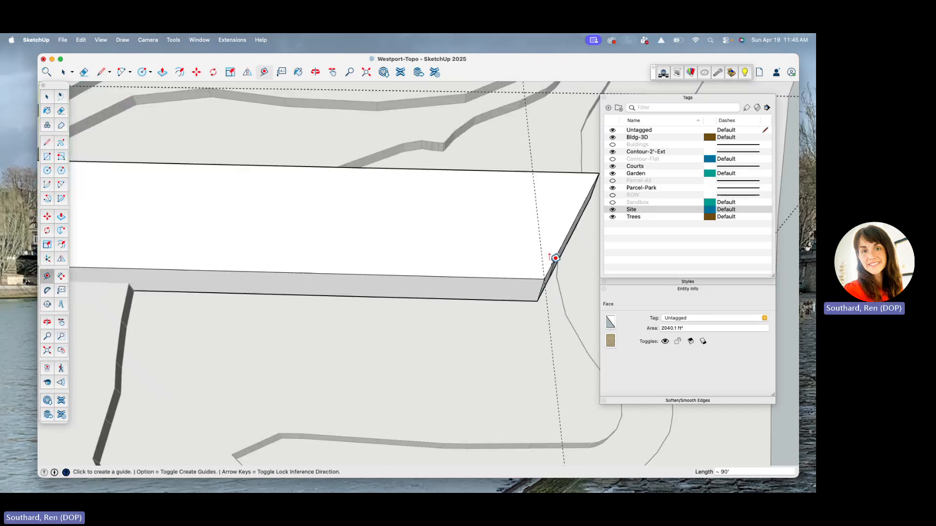
pyautogui.scroll(2, 553, 262)
# Draw a line along the guide across the slab's top face, from the near waterfront corner to the opposite top edge
pyautogui.press('l')
pyautogui.click(544, 284)
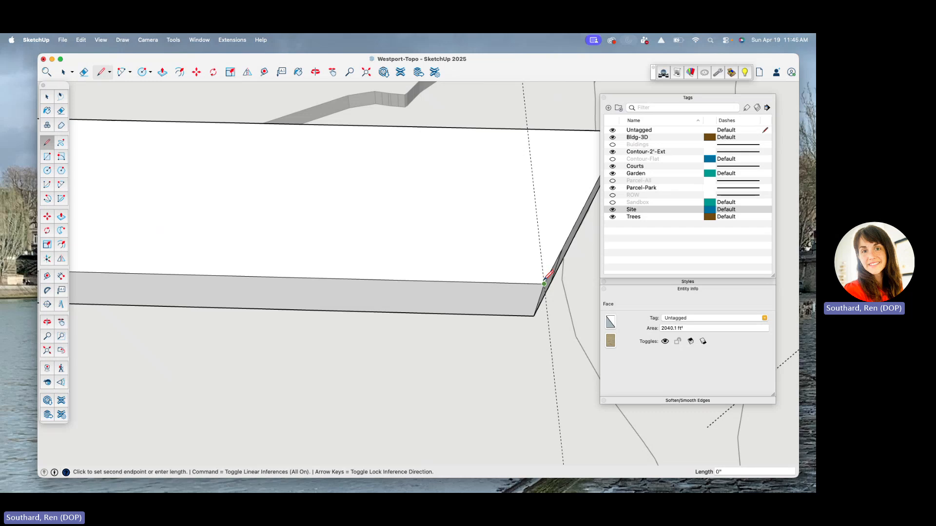
pyautogui.click(528, 129)
pyautogui.scroll(-2, 498, 122)
pyautogui.press('space')
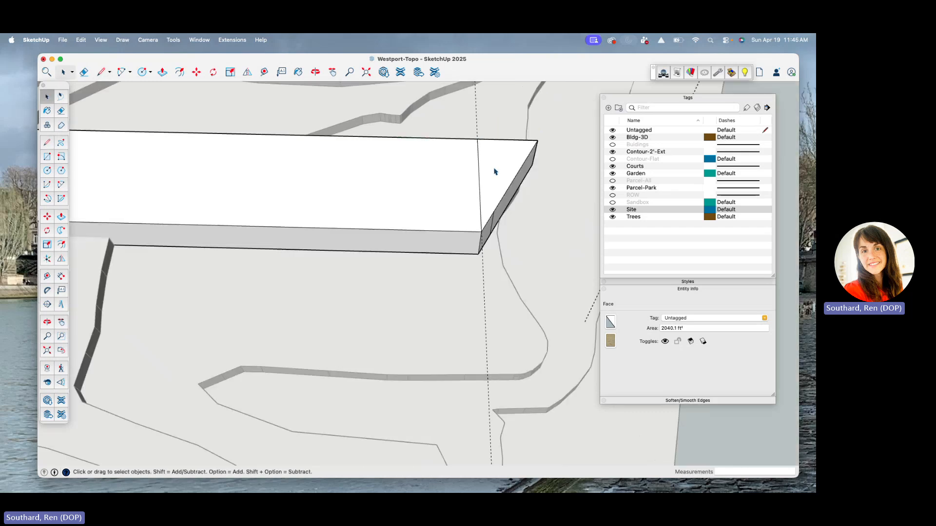
# Push the triangular wedge beyond the new line down through the slab's full thickness to square off its waterfront end
pyautogui.press('p')
pyautogui.press('space')
pyautogui.click(490, 183)
pyautogui.press('p')
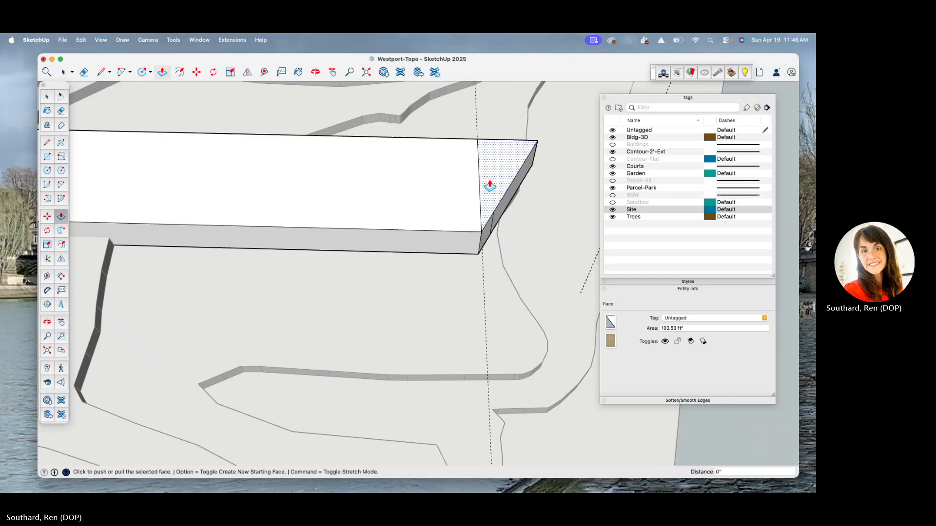
pyautogui.click(490, 185)
pyautogui.click(480, 255)
# Paint all faces of the boardwalk slab with the wood board material from the model's colors
pyautogui.moveTo(481, 256); pyautogui.dragTo(293, 194, button='middle')
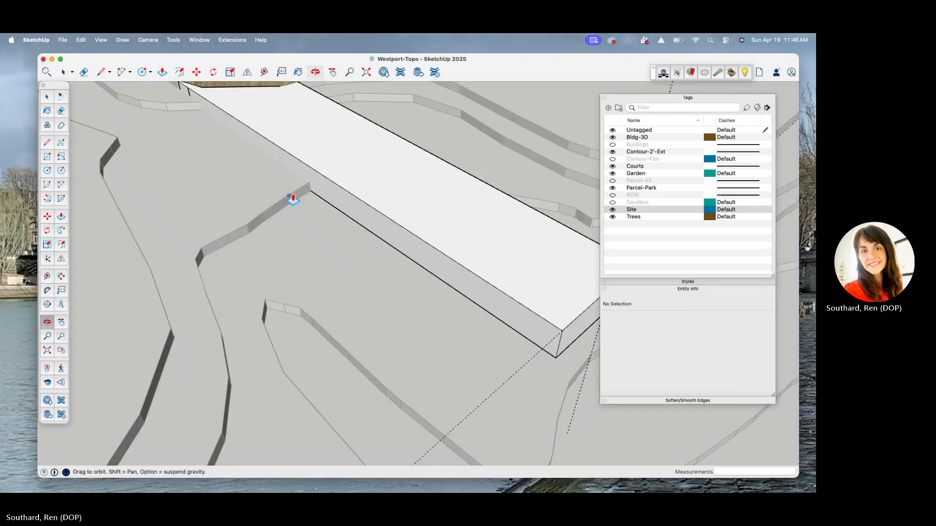
pyautogui.press('space')
pyautogui.tripleClick(334, 184)
pyautogui.scroll(-2, 334, 184)
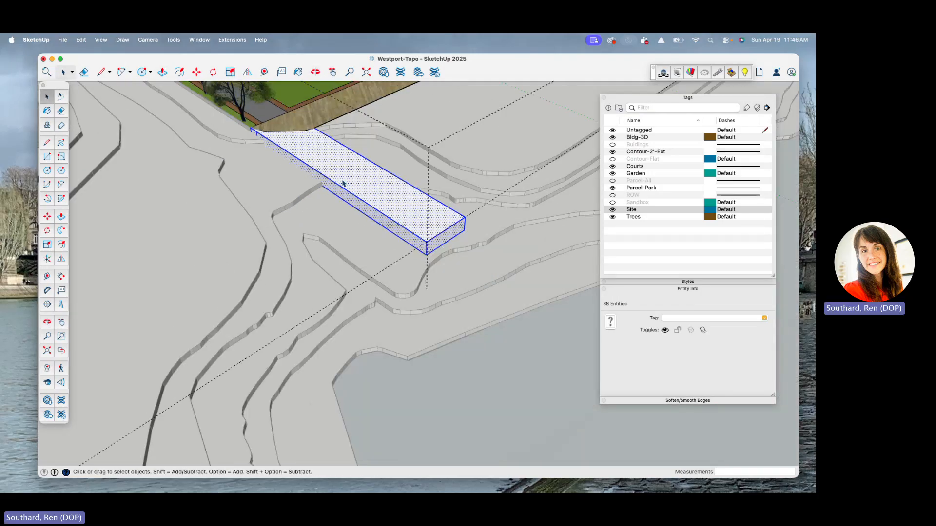
pyautogui.press('b')
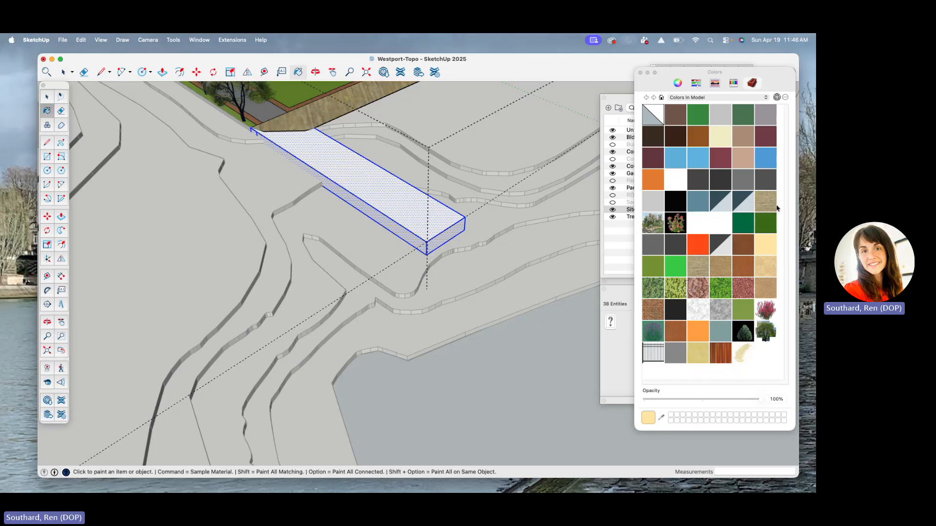
pyautogui.click(388, 207)
pyautogui.press('space')
# Reposition the wood texture on the slab's top face, rotating it and enlarging its boards so the grain runs diagonally
pyautogui.scroll(3, 390, 207)
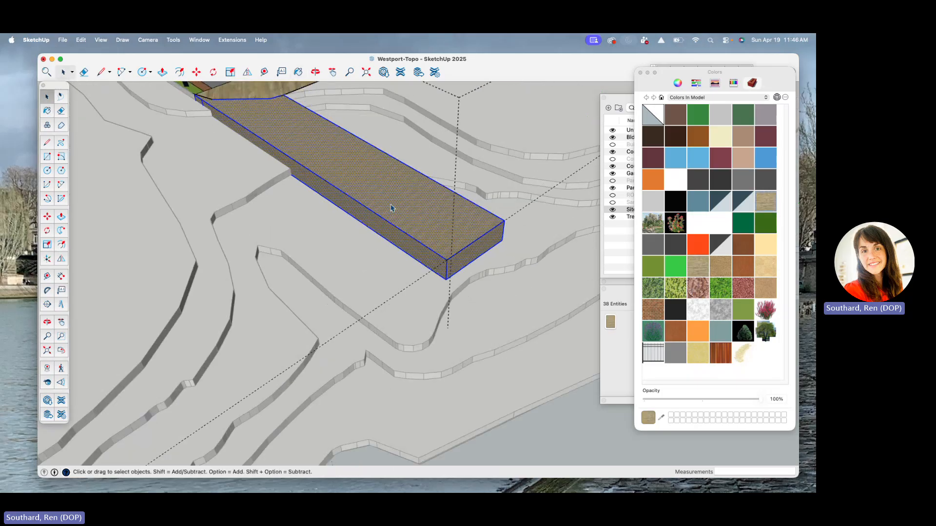
pyautogui.click(391, 208)
pyautogui.moveTo(391, 208); pyautogui.dragTo(429, 227, button='middle')
pyautogui.scroll(-5, 455, 234)
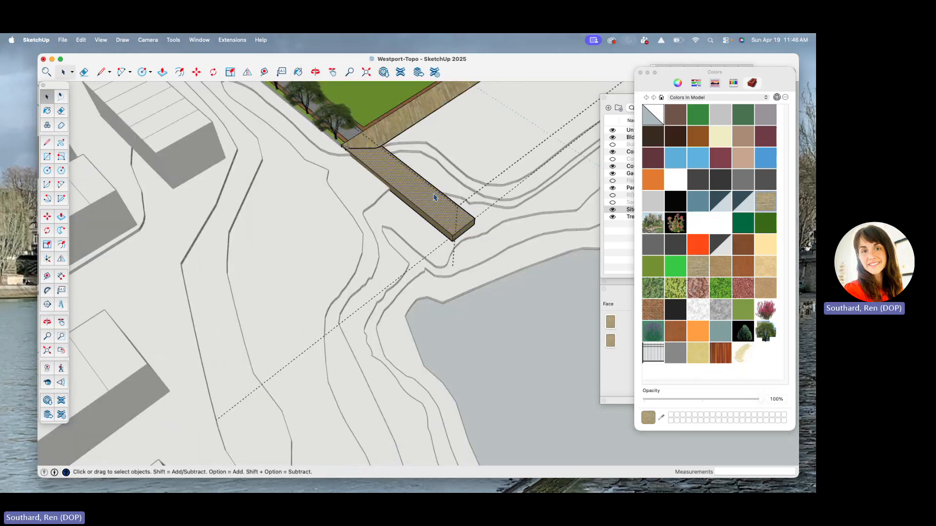
pyautogui.scroll(3, 437, 195)
pyautogui.moveTo(437, 195); pyautogui.dragTo(292, 118, button='middle')
pyautogui.scroll(3, 477, 271)
pyautogui.scroll(-2, 425, 245)
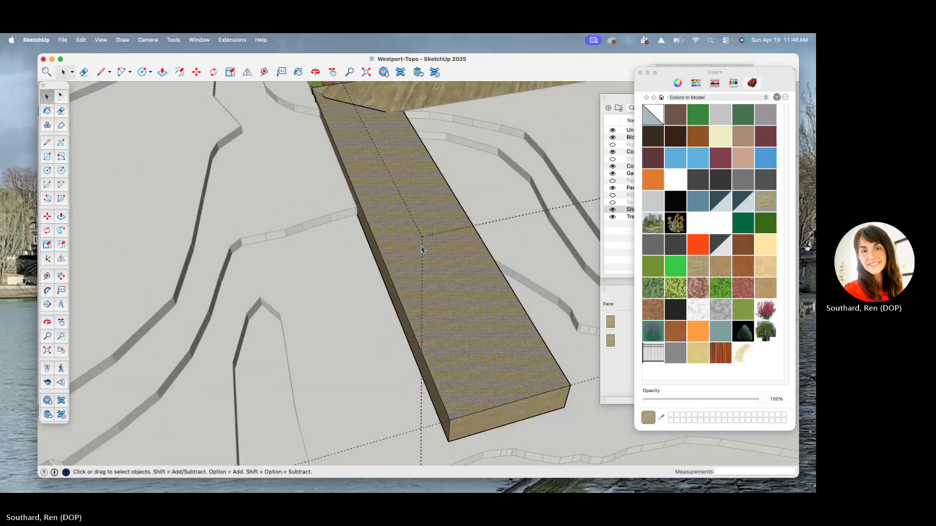
pyautogui.rightClick(422, 249)
pyautogui.moveTo(454, 393)
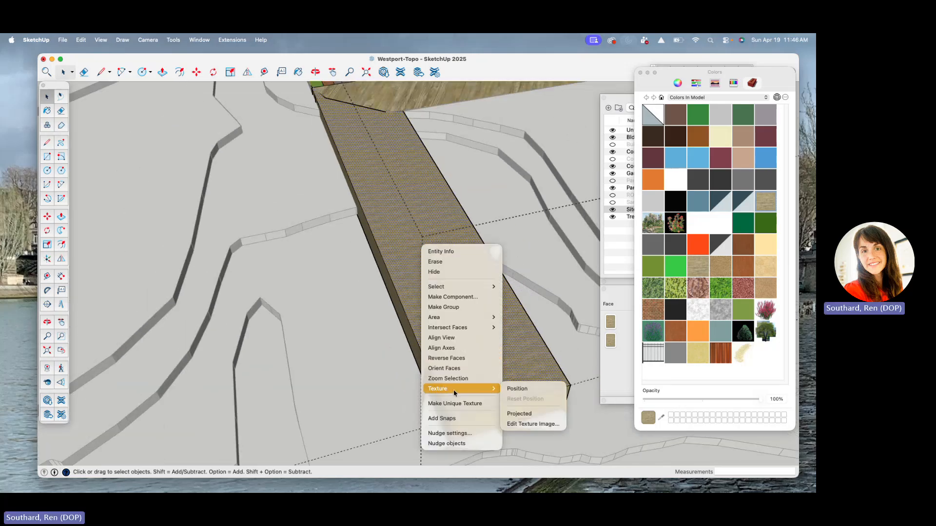
pyautogui.click(518, 392)
pyautogui.scroll(-2, 409, 239)
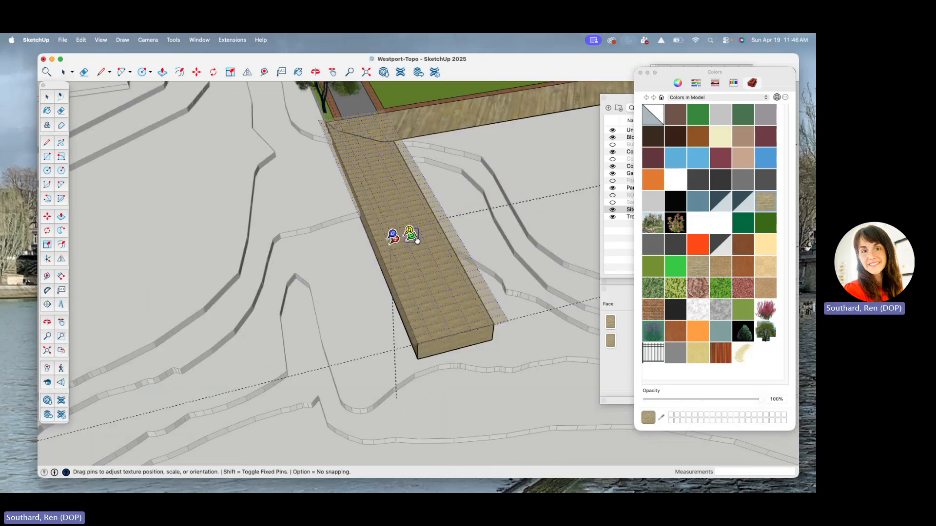
pyautogui.moveTo(414, 238); pyautogui.dragTo(420, 181)
pyautogui.click(537, 279)
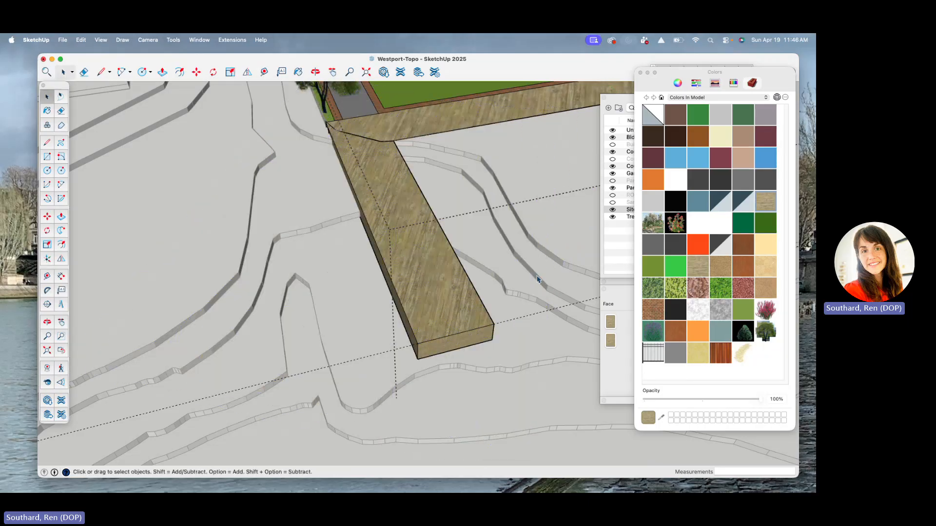
# Select all connected geometry of the boardwalk slab and make it a group
pyautogui.moveTo(538, 279); pyautogui.dragTo(593, 267, button='middle')
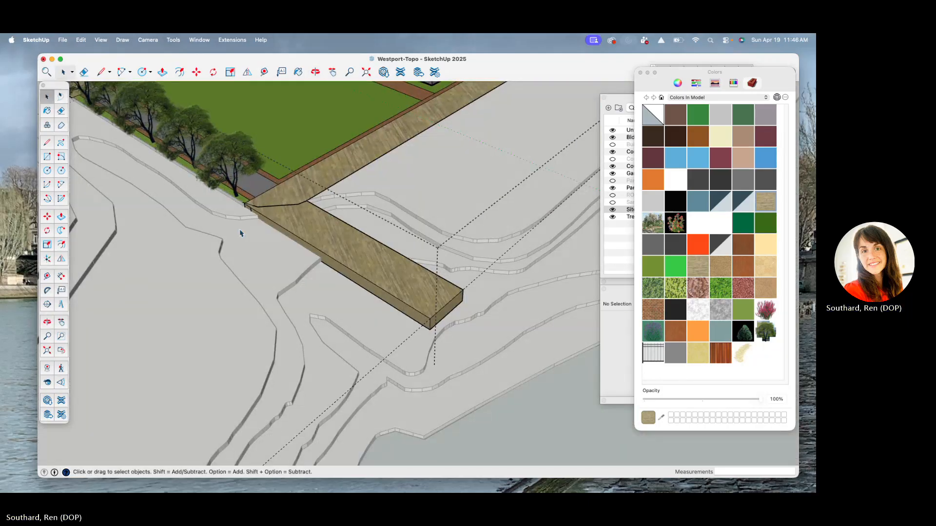
pyautogui.scroll(5, 279, 204)
pyautogui.scroll(-4, 279, 204)
pyautogui.click(310, 222)
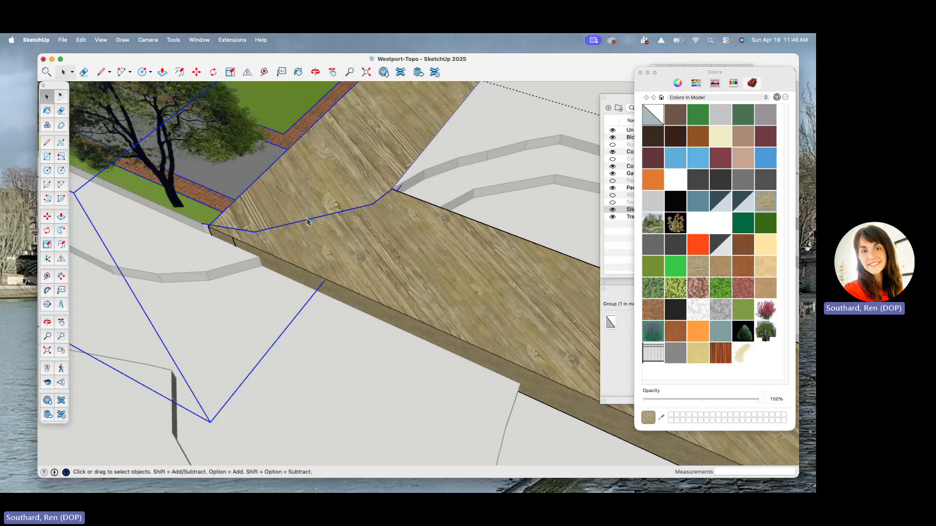
pyautogui.click(357, 261)
pyautogui.doubleClick(356, 261)
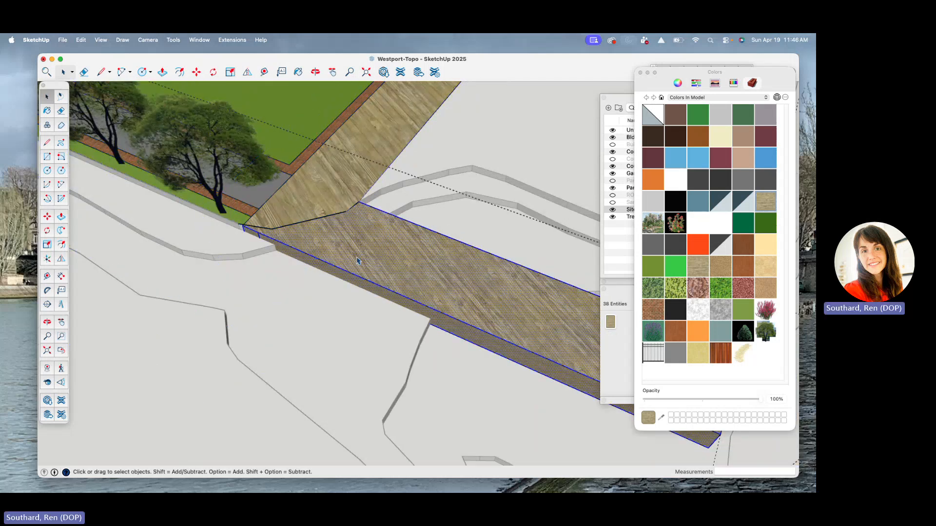
pyautogui.rightClick(357, 261)
pyautogui.click(379, 339)
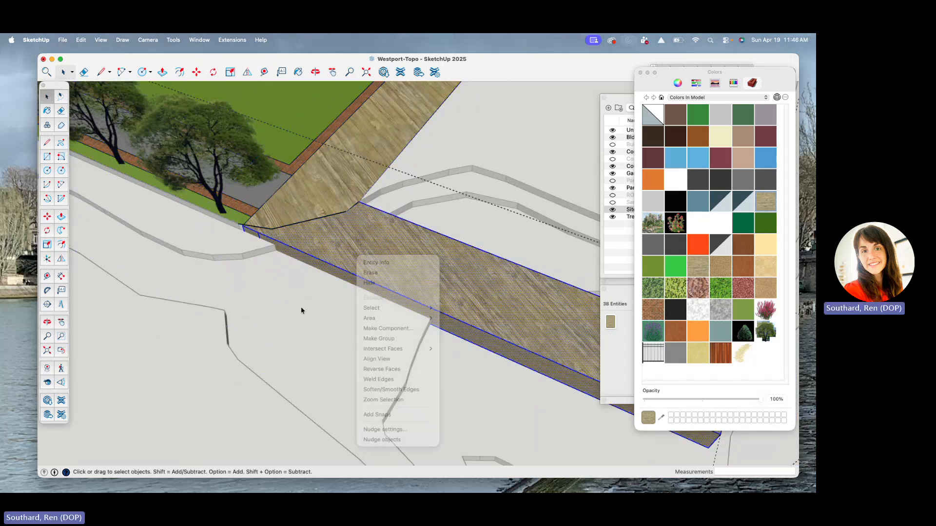
pyautogui.scroll(3, 307, 281)
pyautogui.scroll(-5, 312, 277)
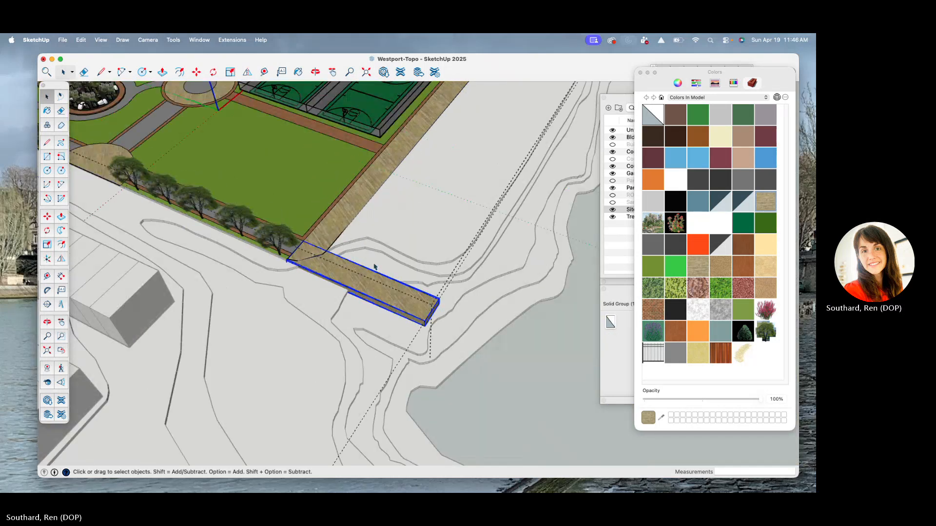